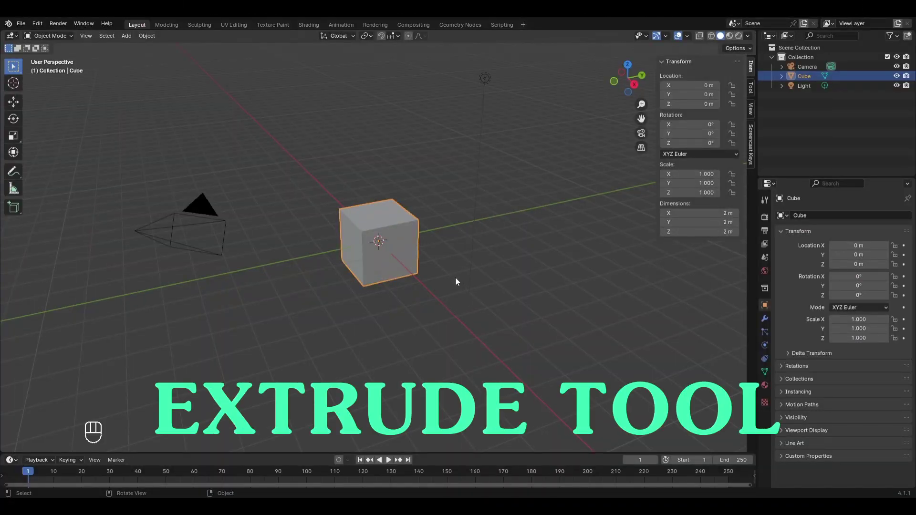
# Switch the default cube into Edit Mode
pyautogui.press('Tab')
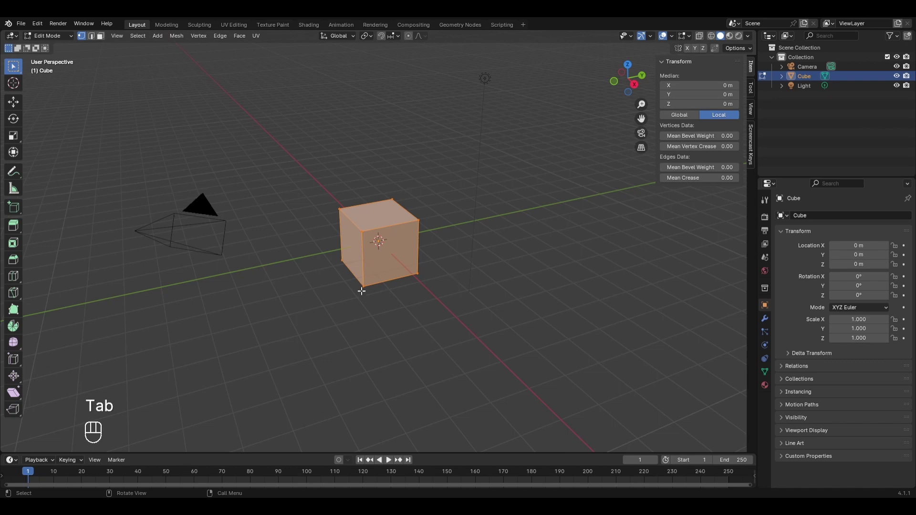
# In face select mode, pull the cube's top face up into a tall column
pyautogui.click(18, 229)
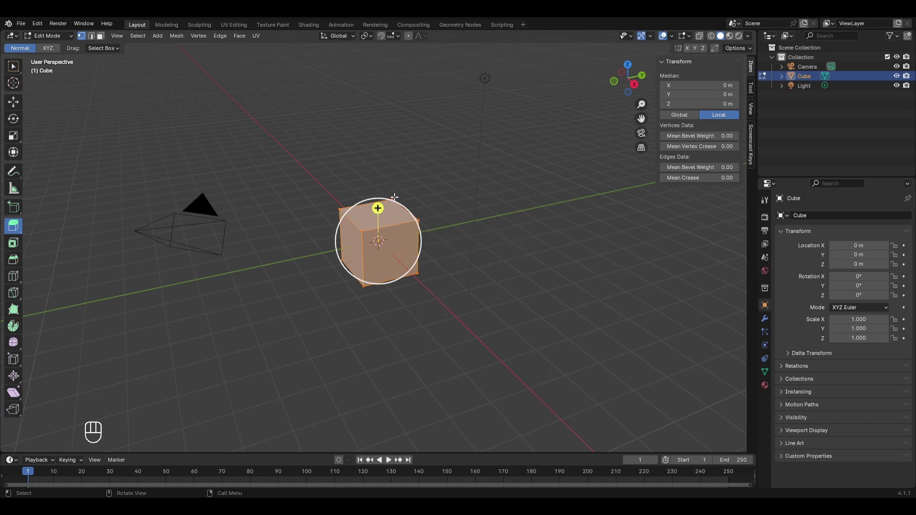
pyautogui.hotkey('ctrl', 'z')
pyautogui.hotkey('ctrl', 'z')
pyautogui.click(100, 36)
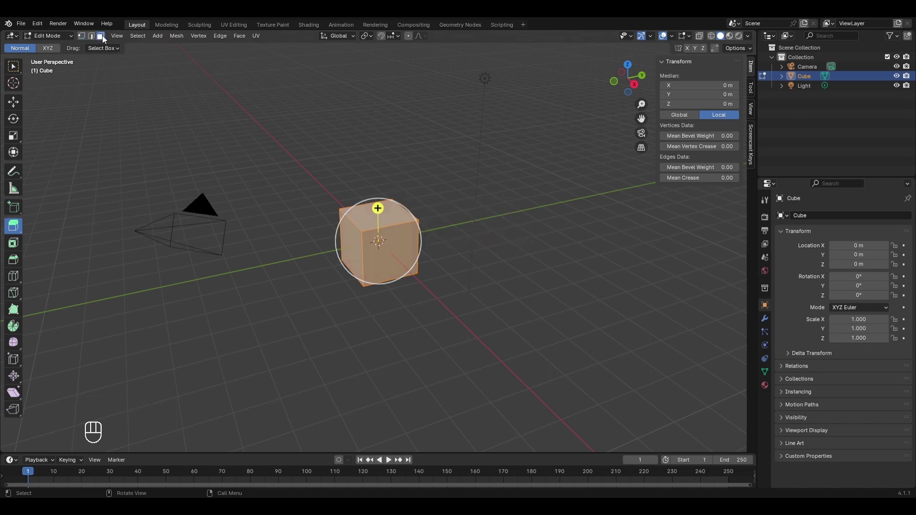
pyautogui.click(373, 219)
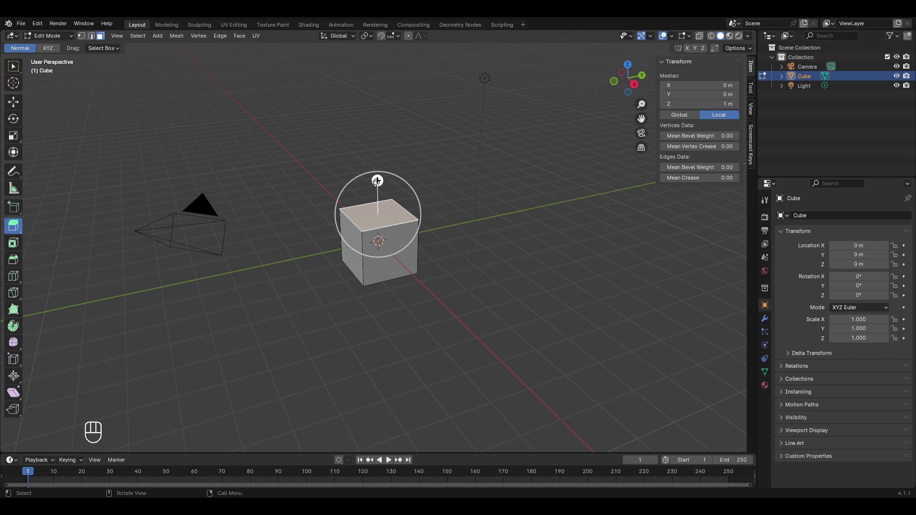
pyautogui.moveTo(377, 180); pyautogui.dragTo(431, 55)
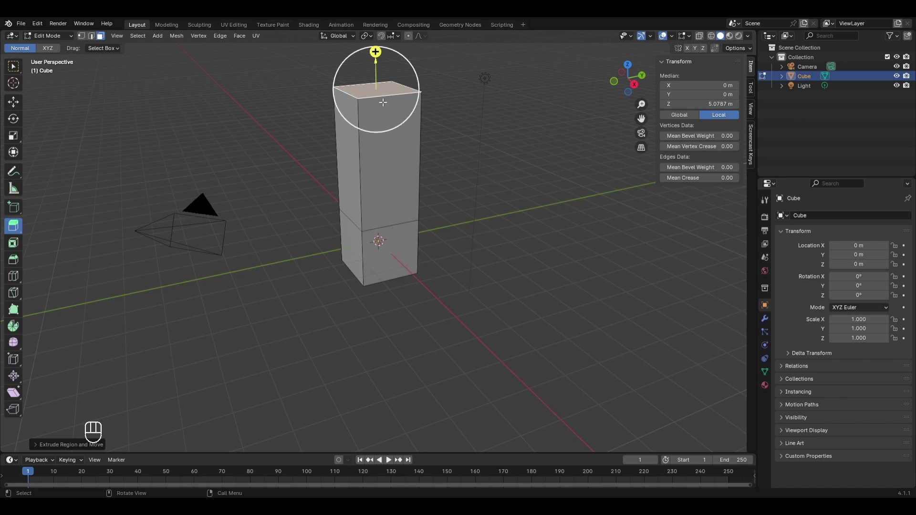
# Extrude the column's top sideways into an arm, then down into a second leg, and leave Edit Mode
pyautogui.press('e')
pyautogui.scroll(-2, 377, 227)
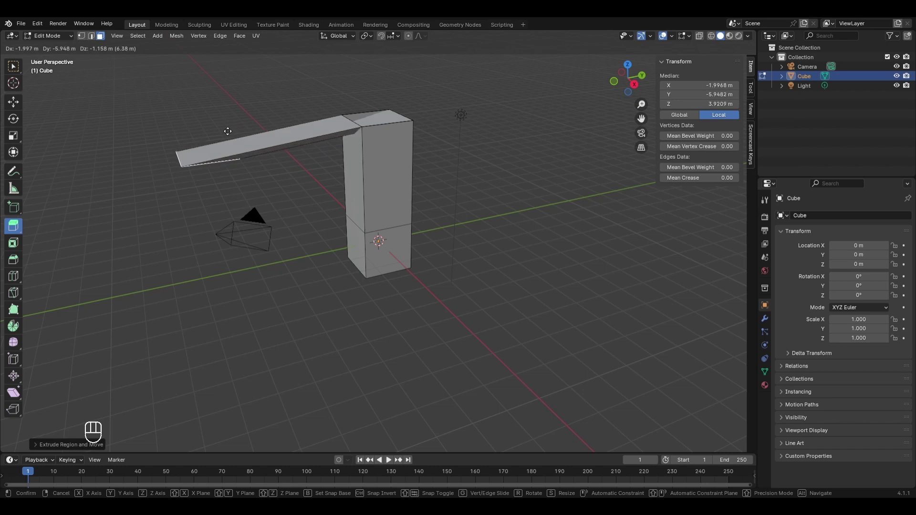
pyautogui.click(511, 128)
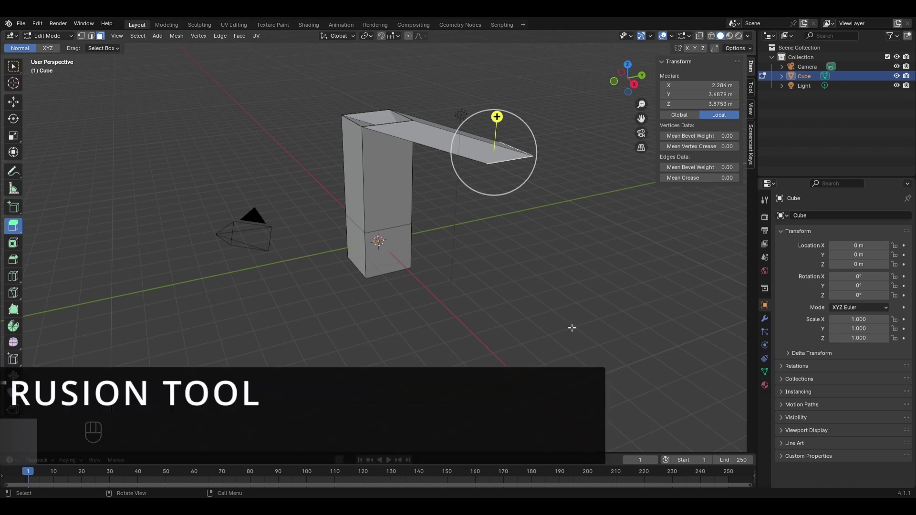
pyautogui.press('e')
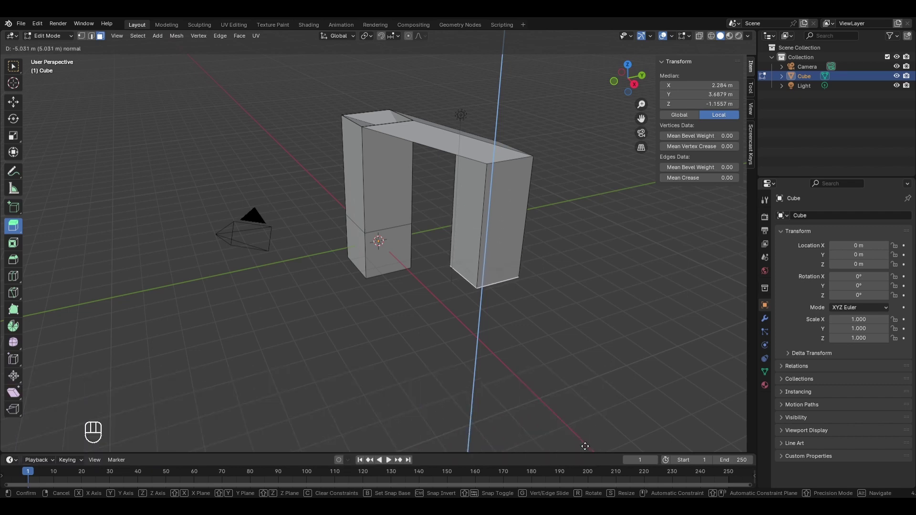
pyautogui.click(585, 446)
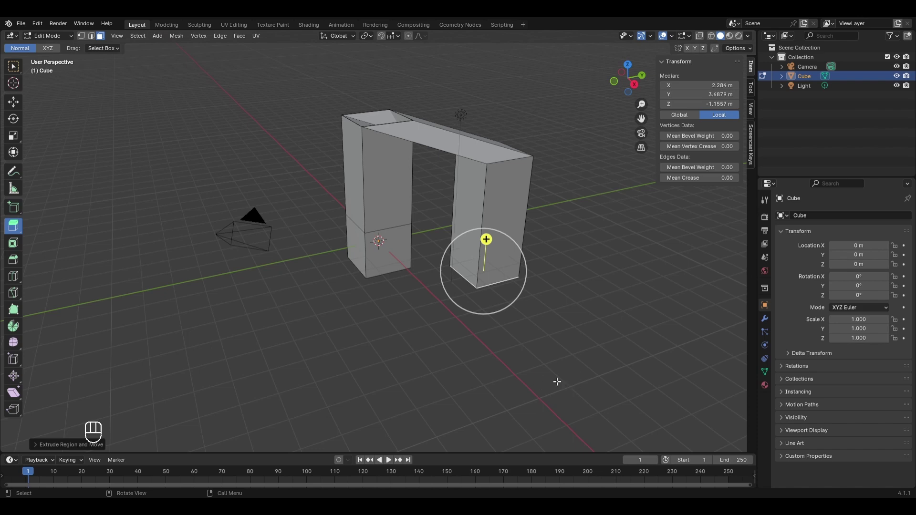
pyautogui.press('Tab')
# Delete the arch object and add a new default cube
pyautogui.press('x')
pyautogui.click(510, 313)
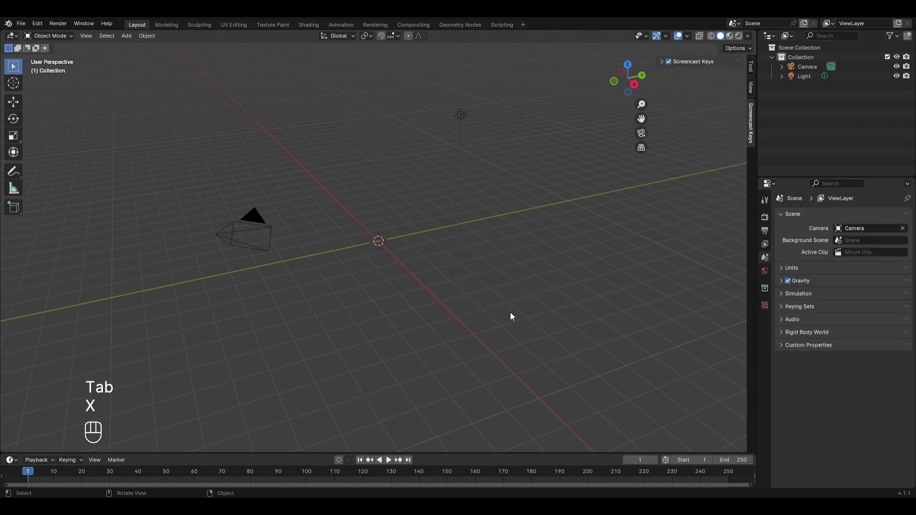
pyautogui.hotkey('shift', 'a')
pyautogui.moveTo(445, 309)
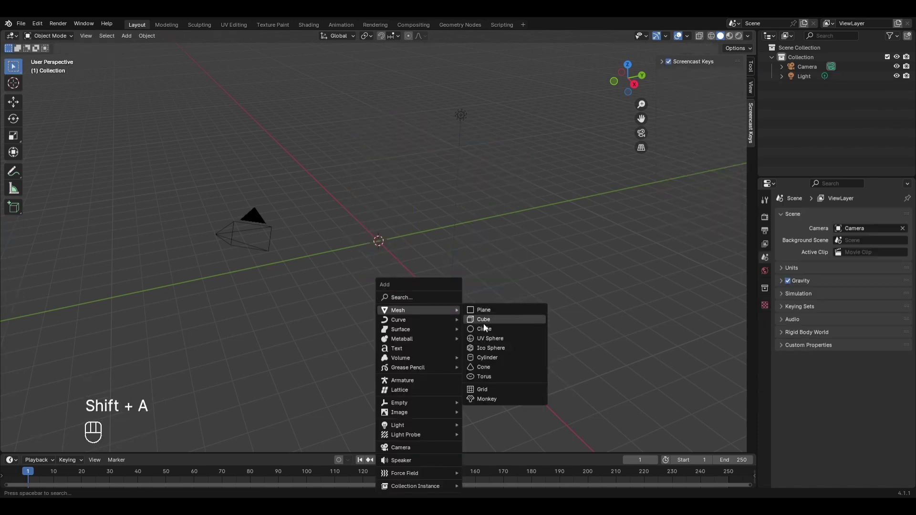
pyautogui.click(483, 324)
# Edit the new cube's mesh with box selection and select its top face
pyautogui.press('Tab')
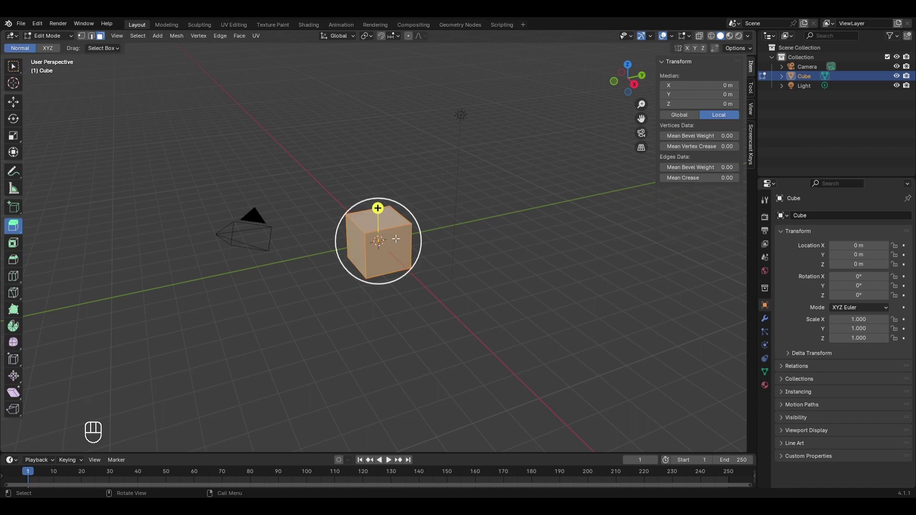
pyautogui.click(14, 69)
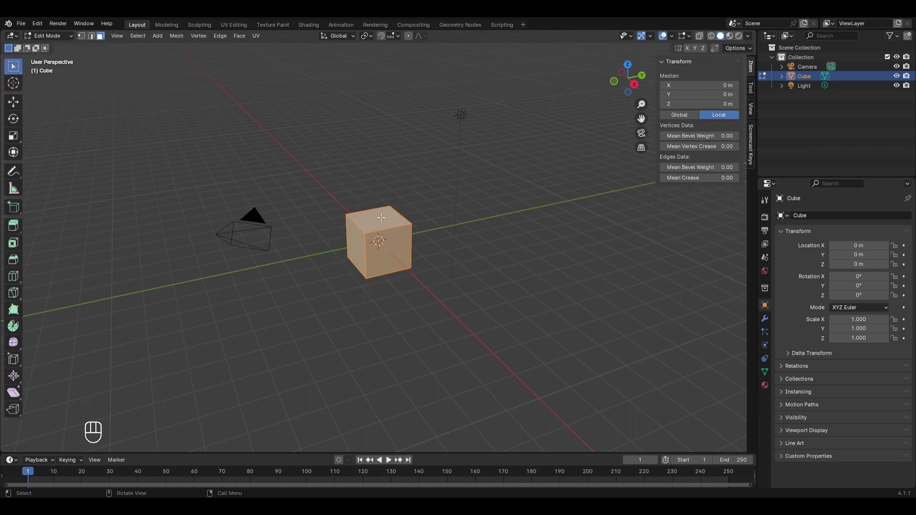
pyautogui.click(380, 217)
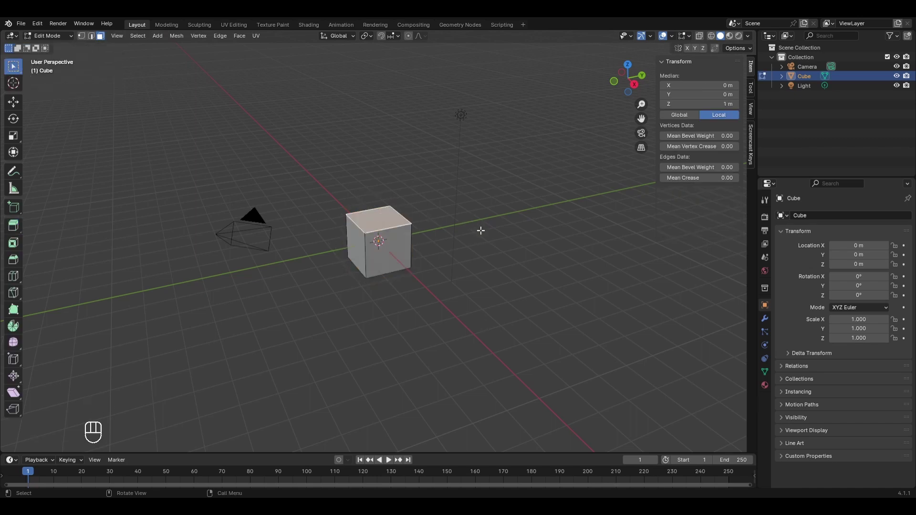
pyautogui.press('e')
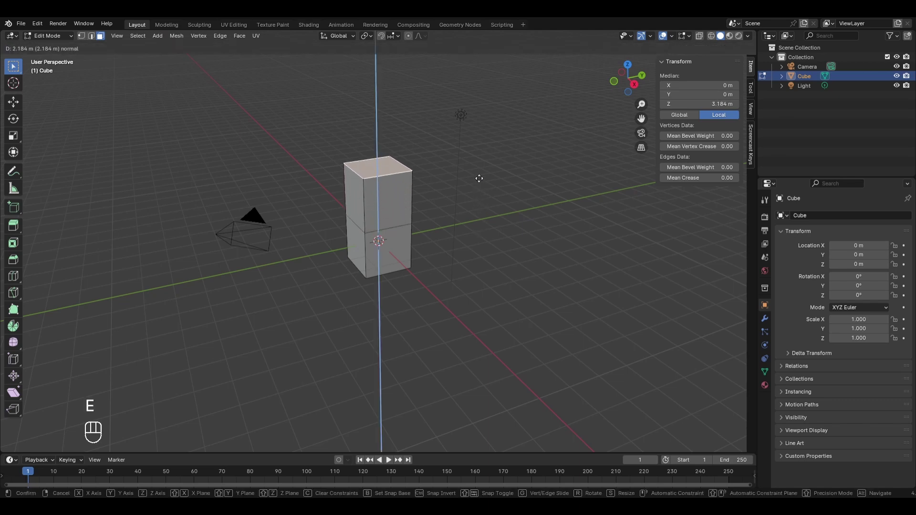
pyautogui.rightClick(479, 178)
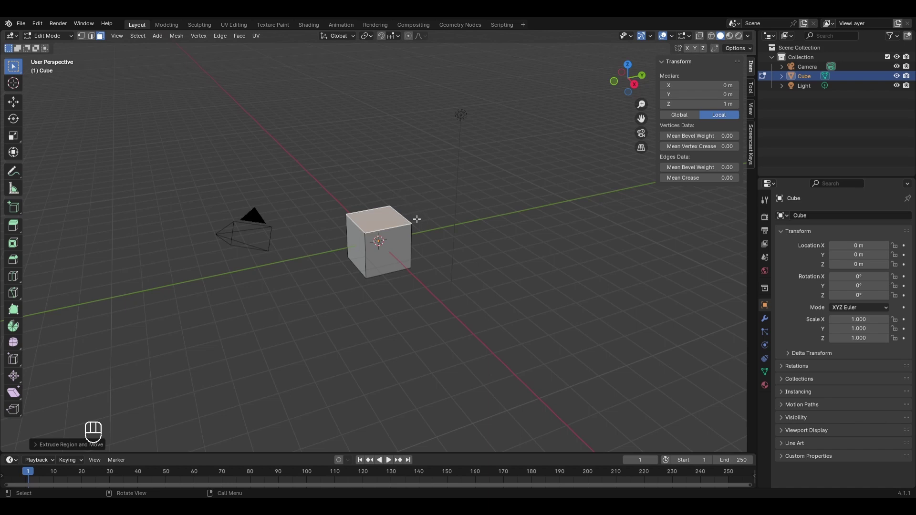
pyautogui.press('g')
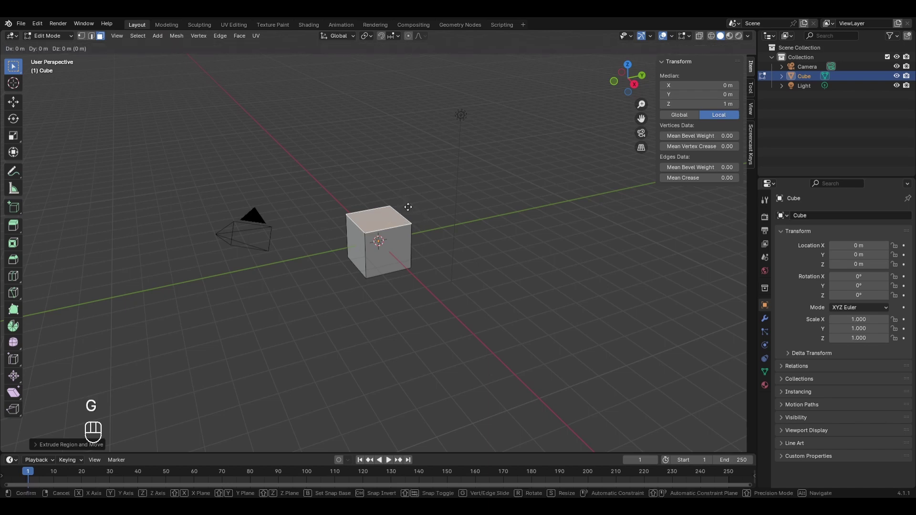
pyautogui.press('z')
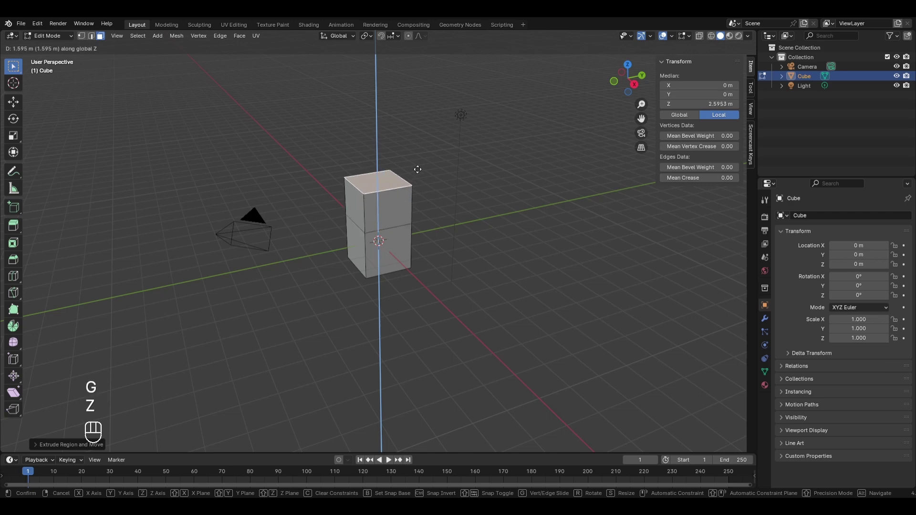
pyautogui.click(437, 89)
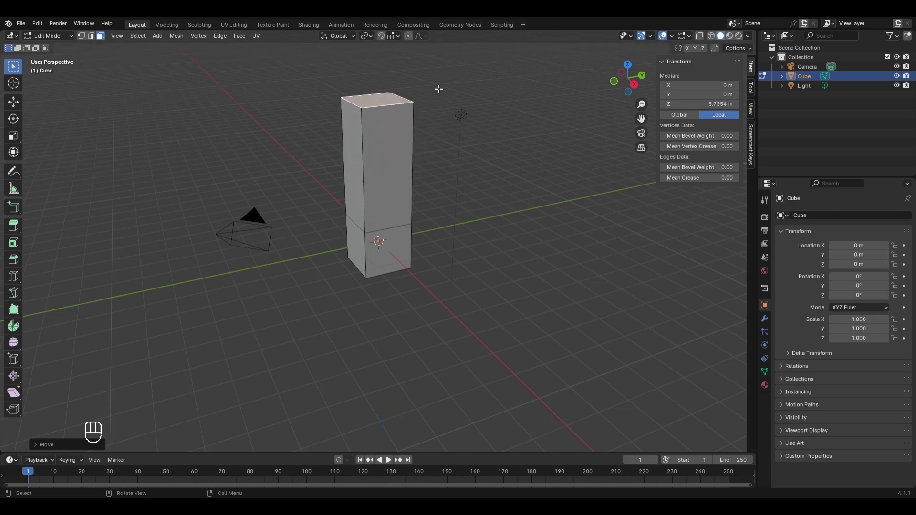
pyautogui.press('ctrl')
pyautogui.hotkey('ctrl', 'z')
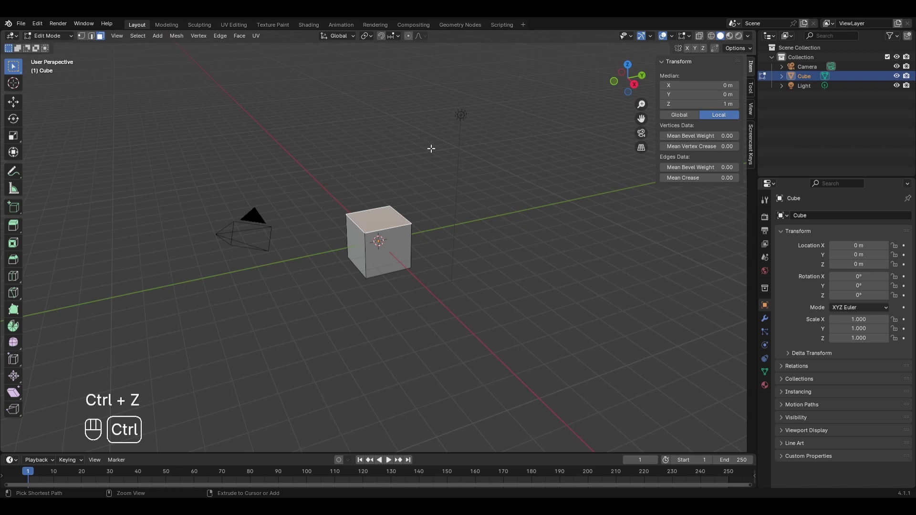
pyautogui.hotkey('ctrl', 'z')
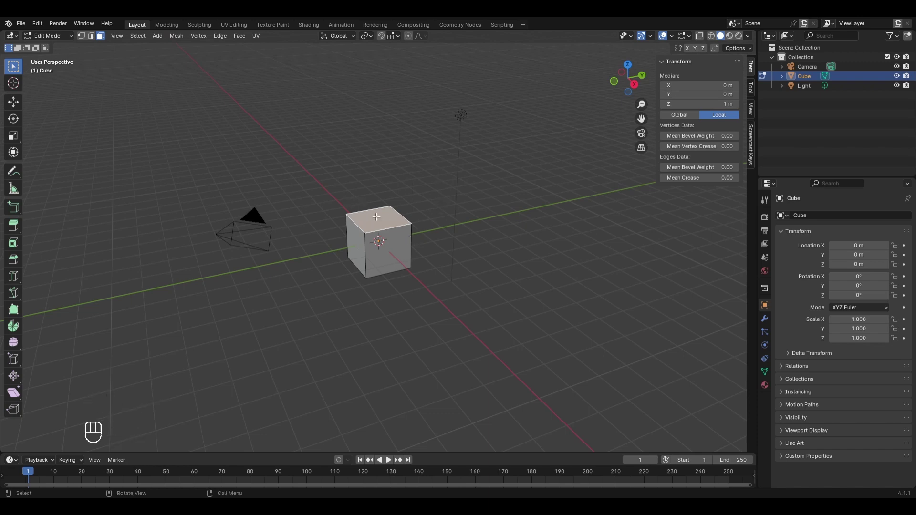
pyautogui.press('e')
# Scale the top face slightly inward and extrude it upward into a smaller block
pyautogui.rightClick(446, 193)
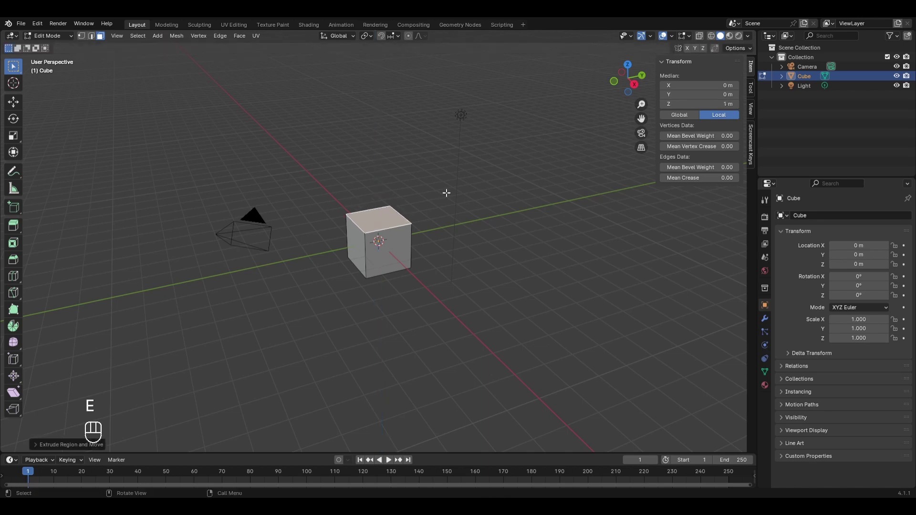
pyautogui.press('s')
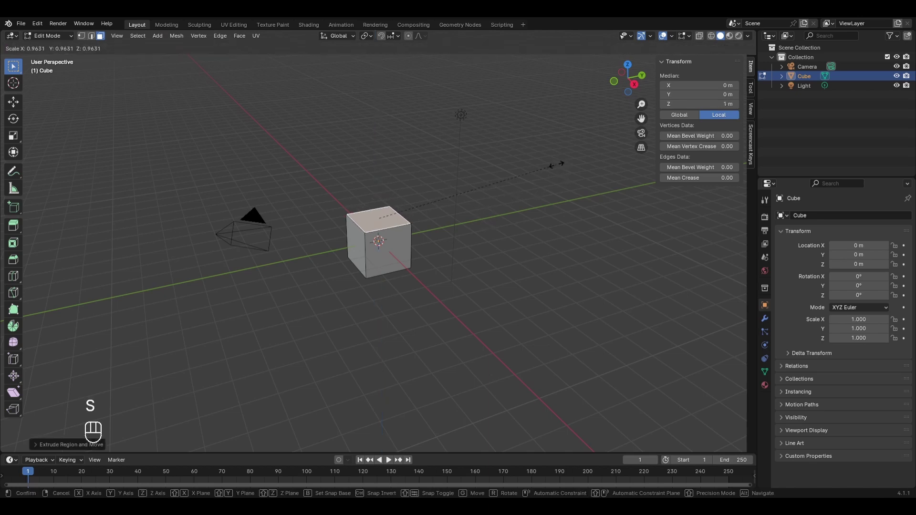
pyautogui.click(518, 180)
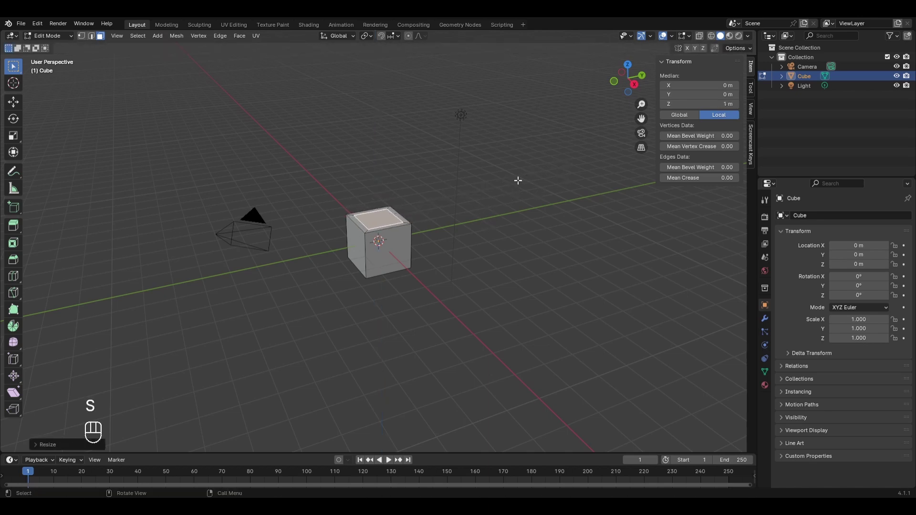
pyautogui.press('e')
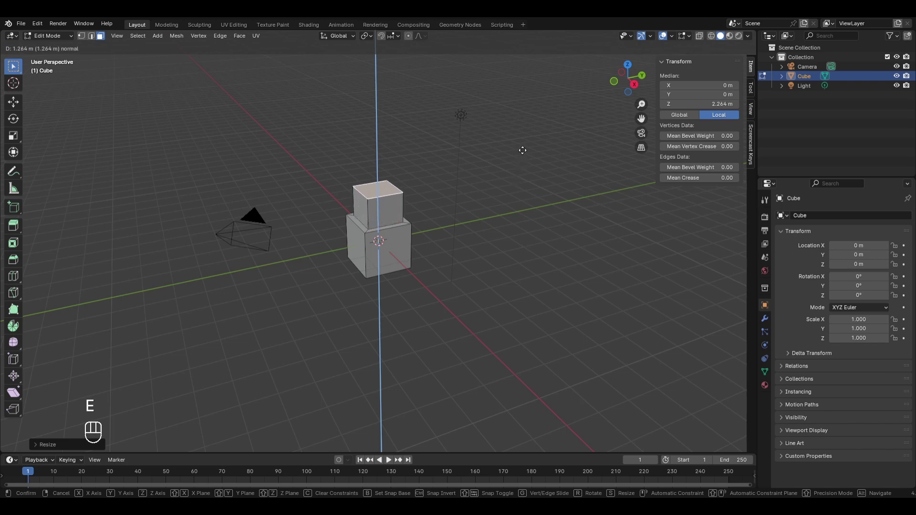
pyautogui.click(524, 152)
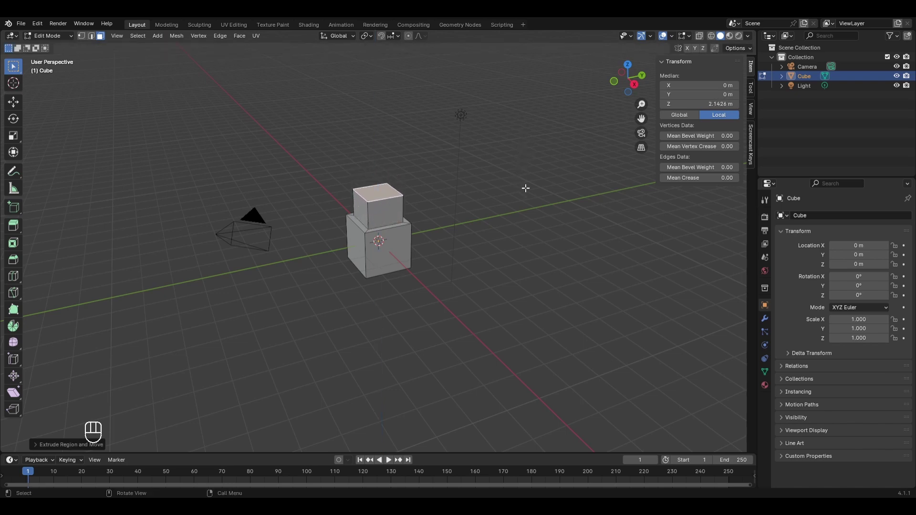
# Shrink the new top face again and extrude it up into the narrowest third tier
pyautogui.press('s')
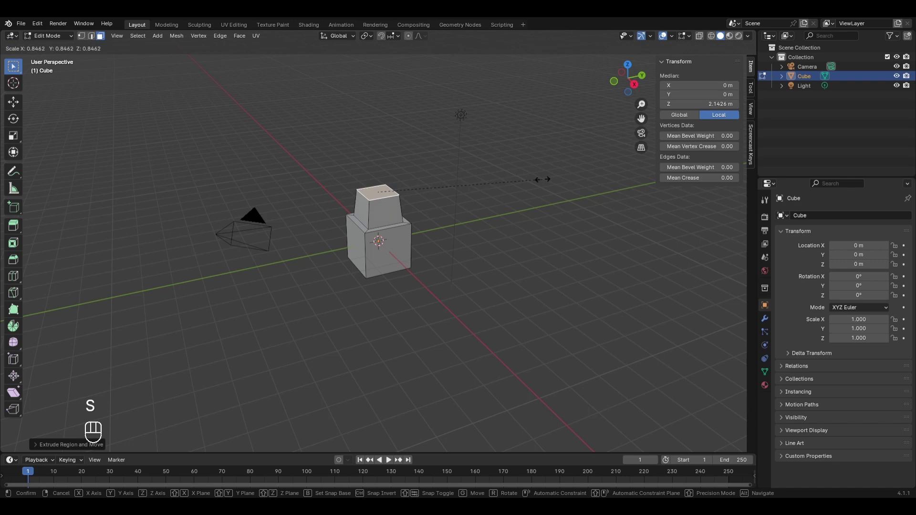
pyautogui.rightClick(543, 179)
pyautogui.press('e')
pyautogui.rightClick(546, 178)
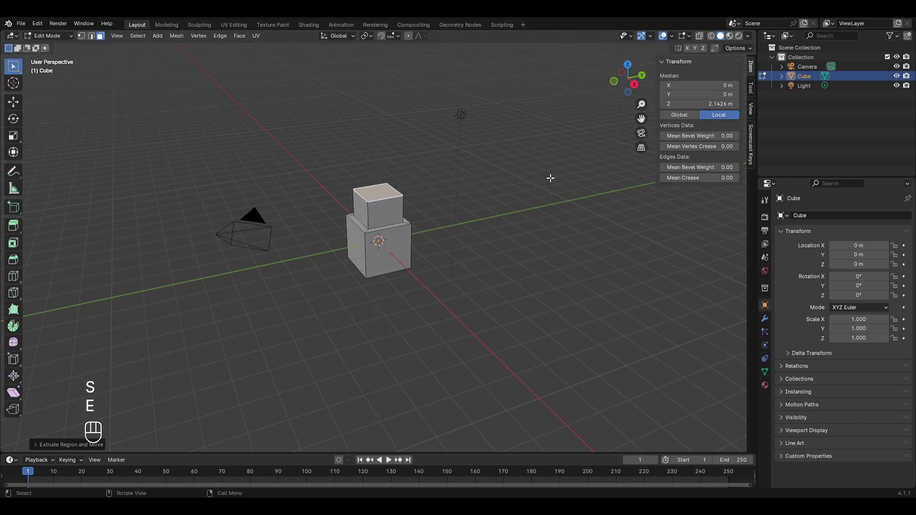
pyautogui.press('s')
pyautogui.click(506, 190)
pyautogui.press('e')
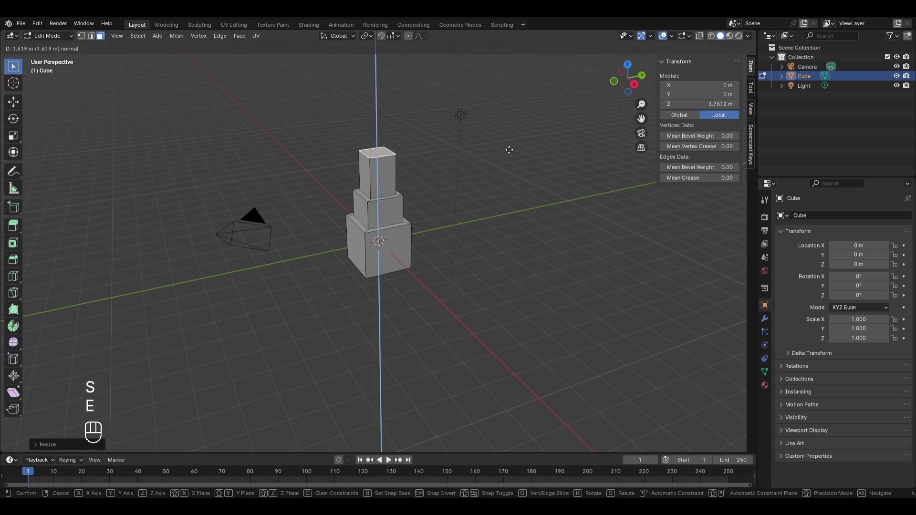
pyautogui.click(509, 175)
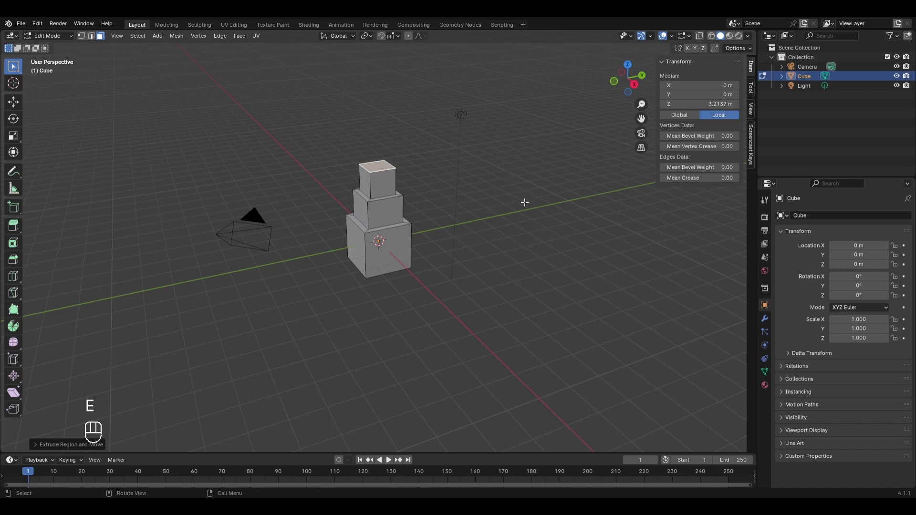
pyautogui.moveTo(525, 217); pyautogui.dragTo(473, 221, button='middle')
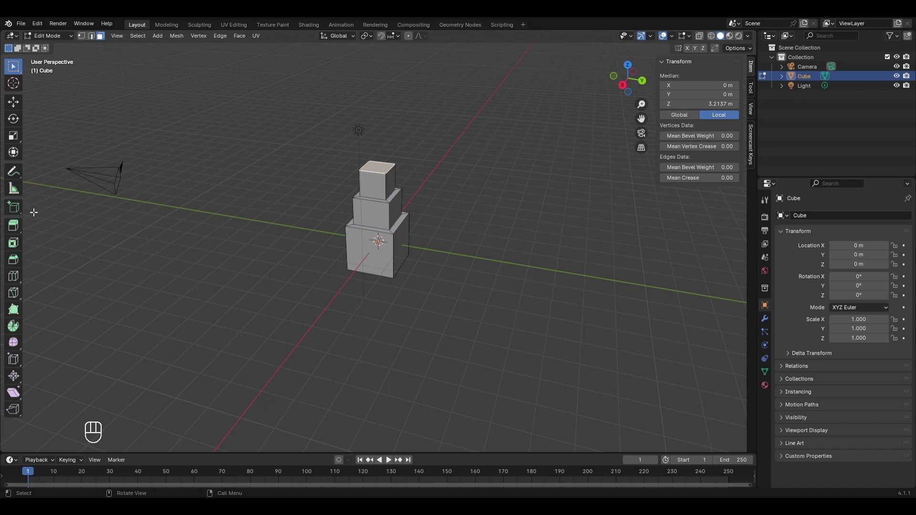
# Extrude the top tier upward, then raise it with Extrude Manifold to 6.8788 m
pyautogui.click(18, 228)
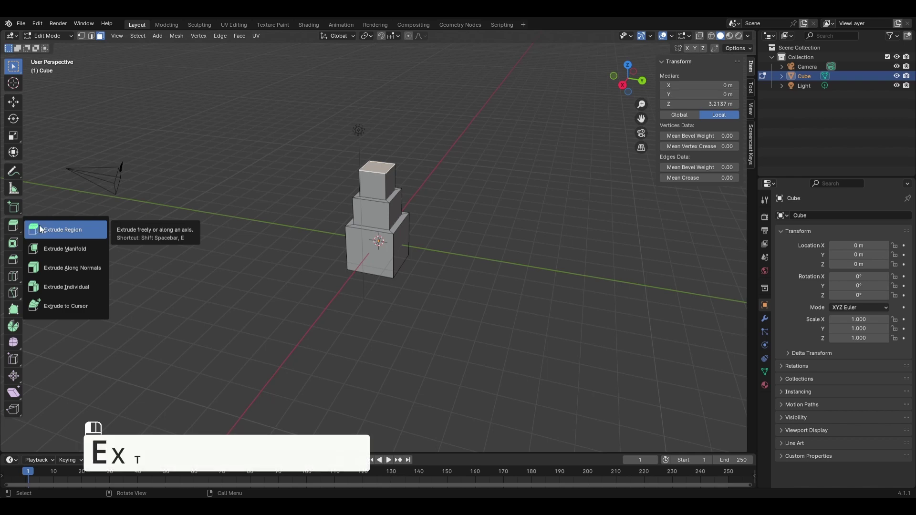
pyautogui.click(73, 230)
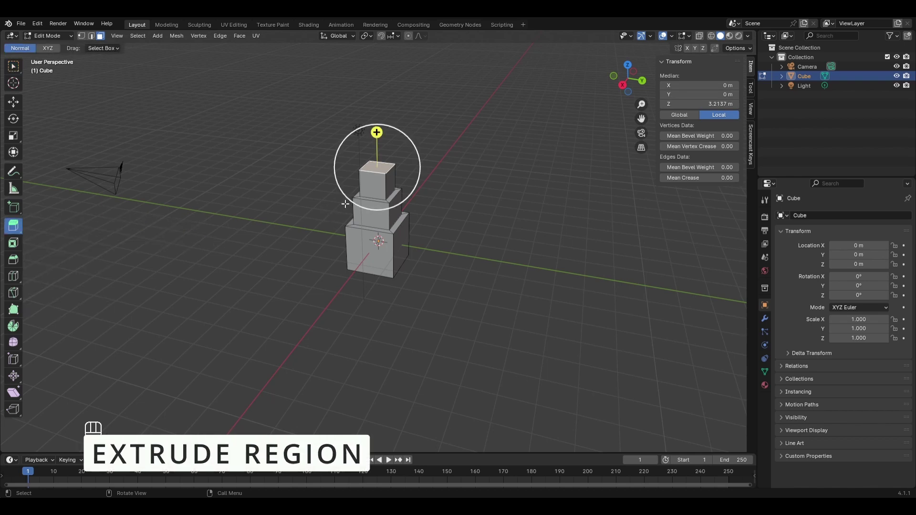
pyautogui.press('e')
pyautogui.click(377, 166)
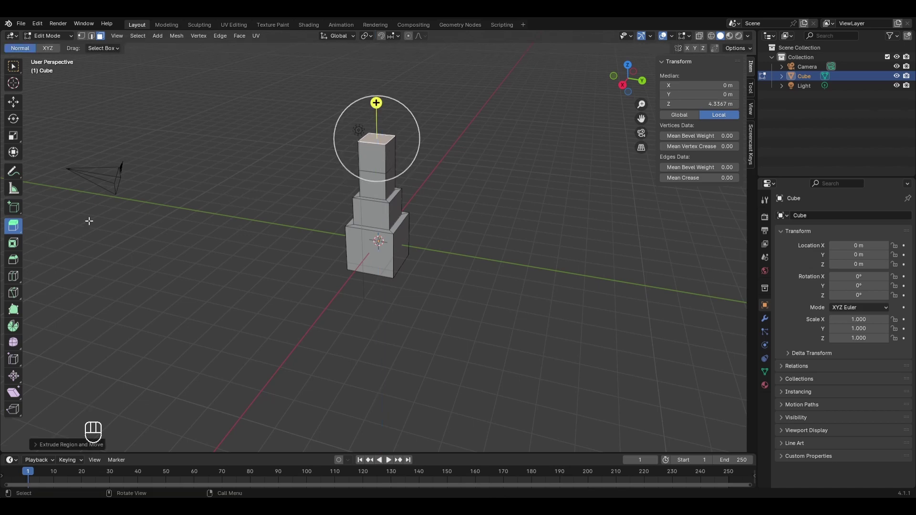
pyautogui.moveTo(19, 230); pyautogui.dragTo(71, 246)
pyautogui.moveTo(377, 103); pyautogui.dragTo(380, 46)
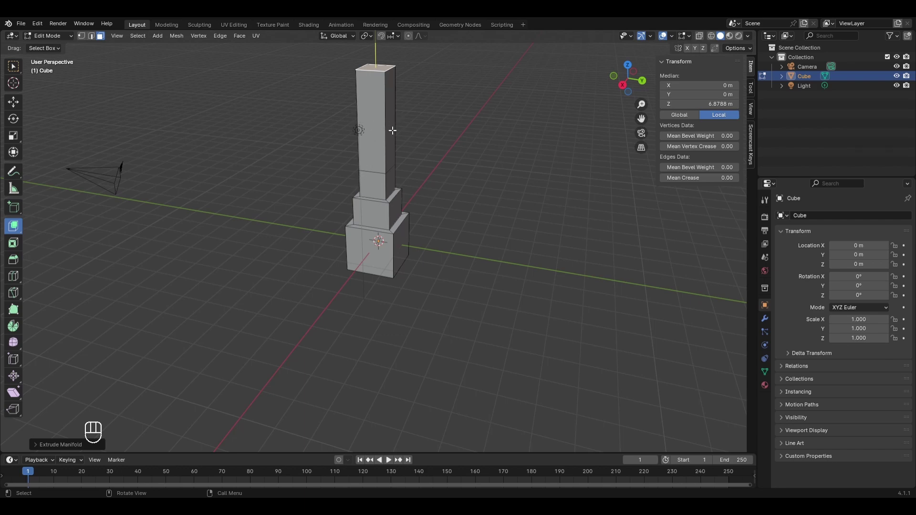
# Set the Extrude tool back to plain Extrude Region from its flyout
pyautogui.click(17, 232)
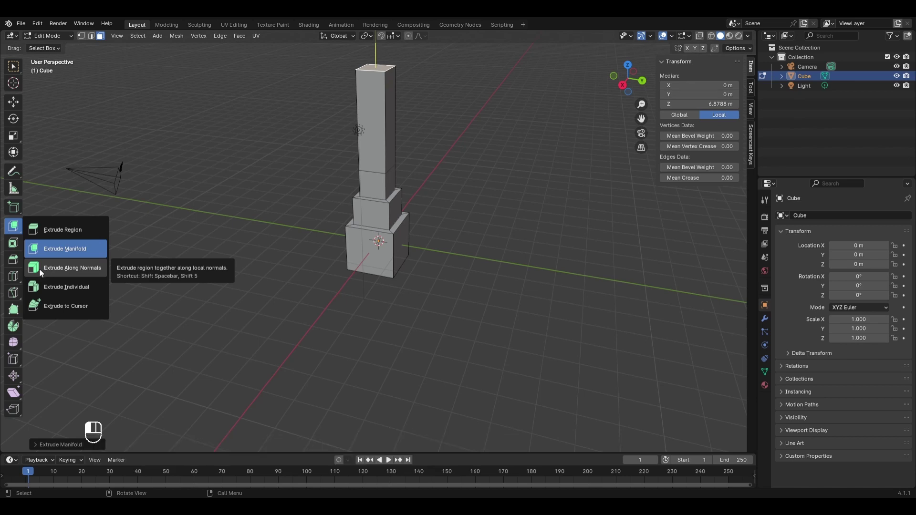
pyautogui.click(51, 230)
# Select the base's front and right faces and extrude them diagonally into an angled arm
pyautogui.click(369, 252)
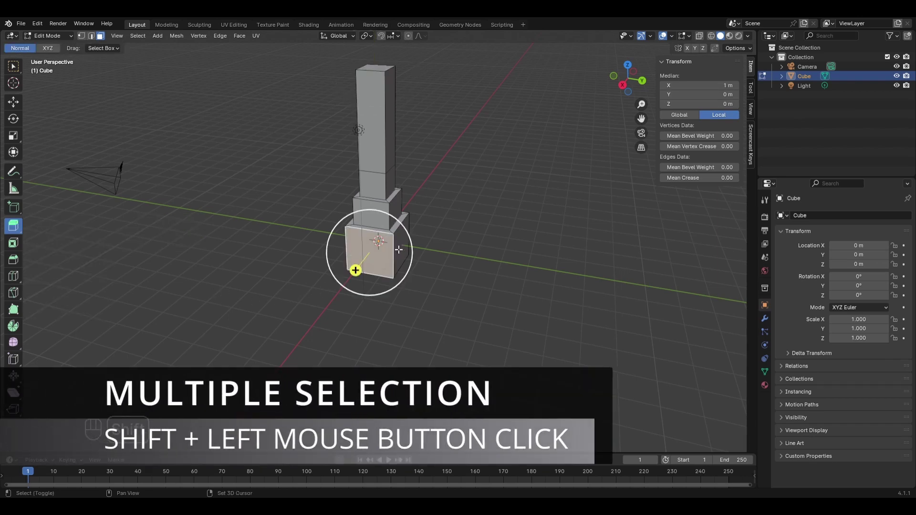
pyautogui.keyDown('shift'); pyautogui.click(399, 250); pyautogui.keyUp('shift')
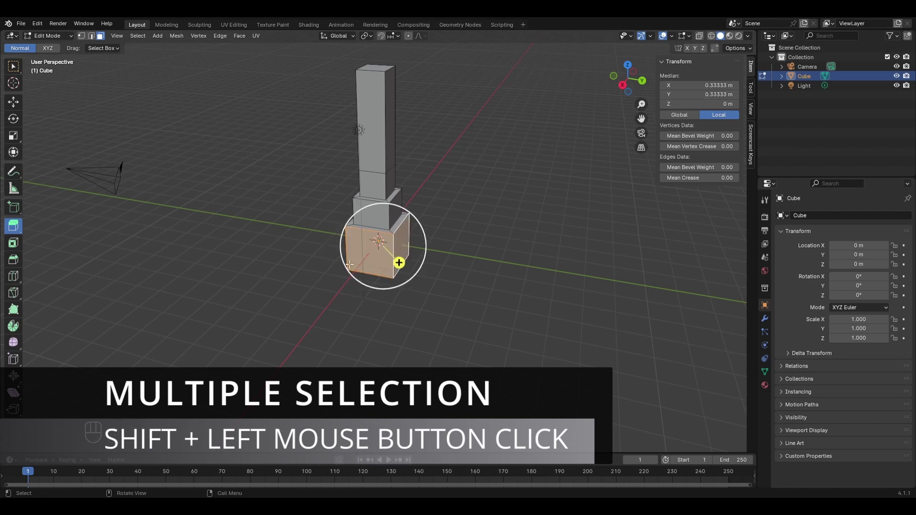
pyautogui.moveTo(389, 264); pyautogui.dragTo(513, 368)
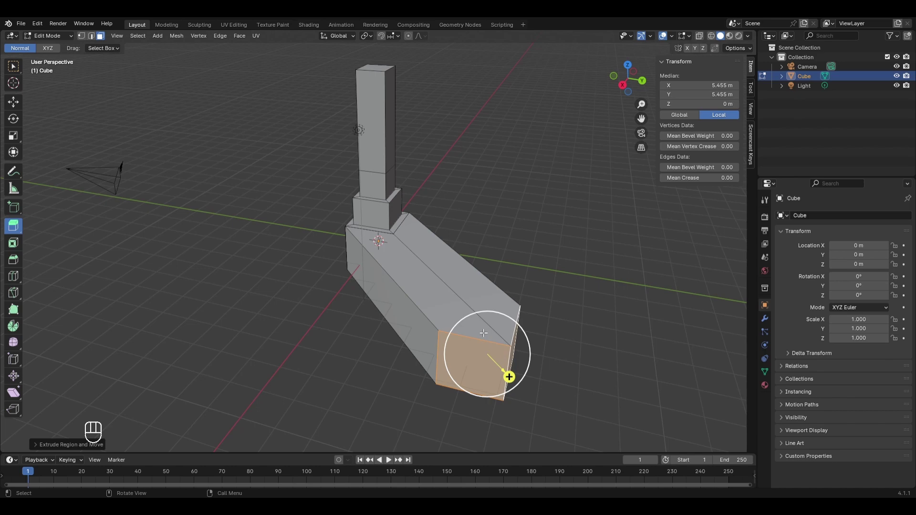
pyautogui.moveTo(483, 333); pyautogui.dragTo(520, 296, button='middle')
# Undo the arm and extrude both side faces along their normals into a broad slab
pyautogui.hotkey('ctrl', 'z')
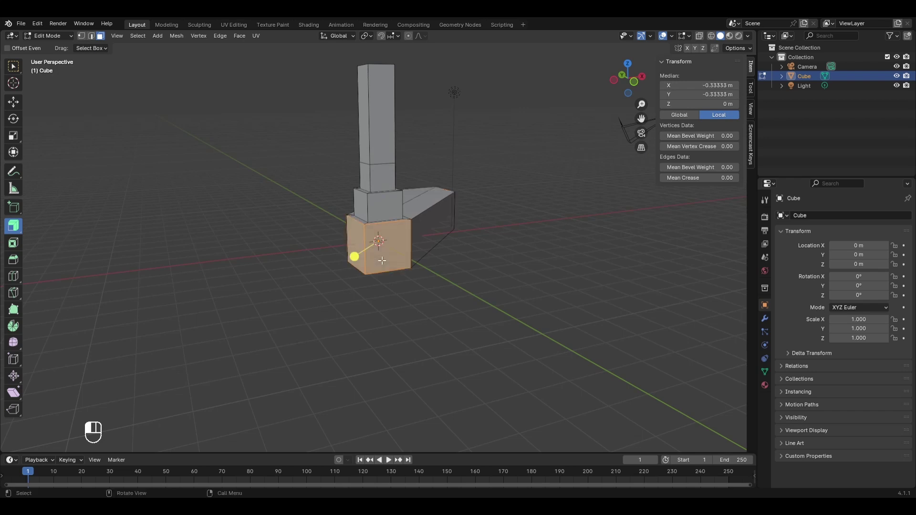
pyautogui.moveTo(13, 226); pyautogui.dragTo(70, 268)
pyautogui.moveTo(354, 257); pyautogui.dragTo(364, 134)
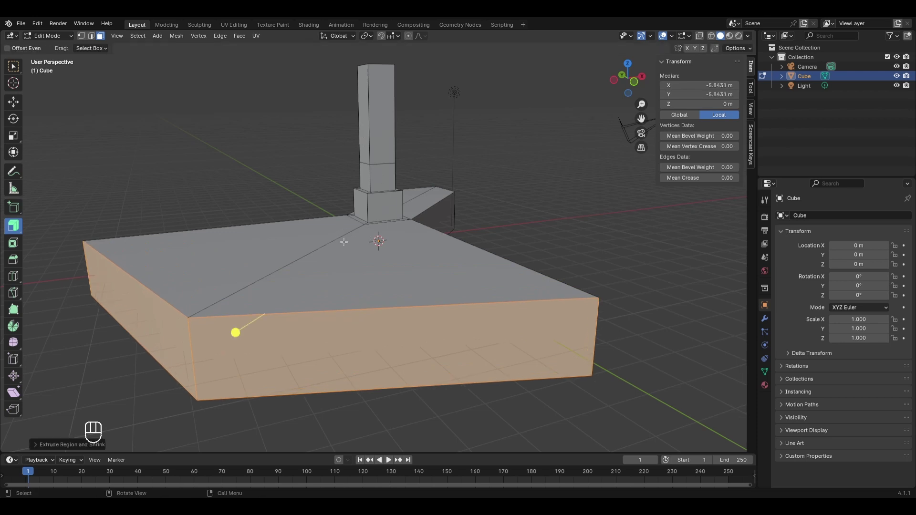
pyautogui.moveTo(252, 277); pyautogui.dragTo(409, 288, button='middle')
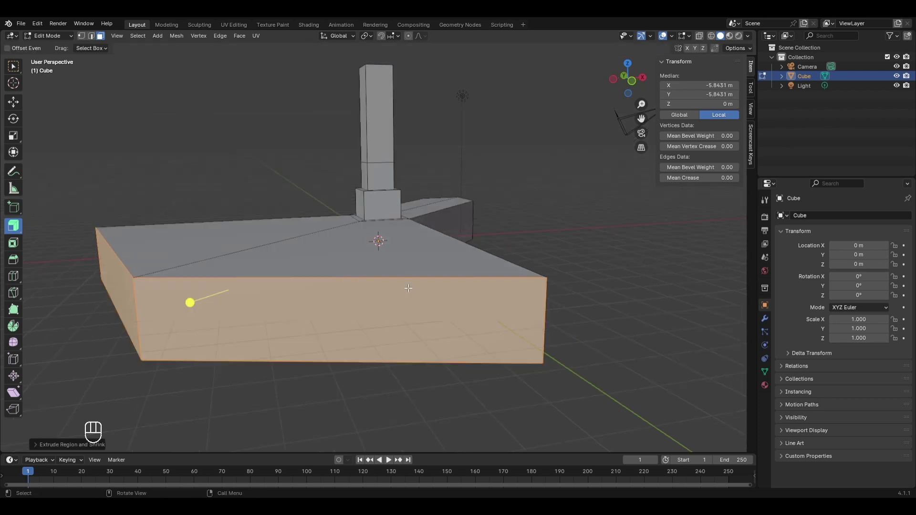
pyautogui.moveTo(335, 326); pyautogui.dragTo(477, 276, button='middle')
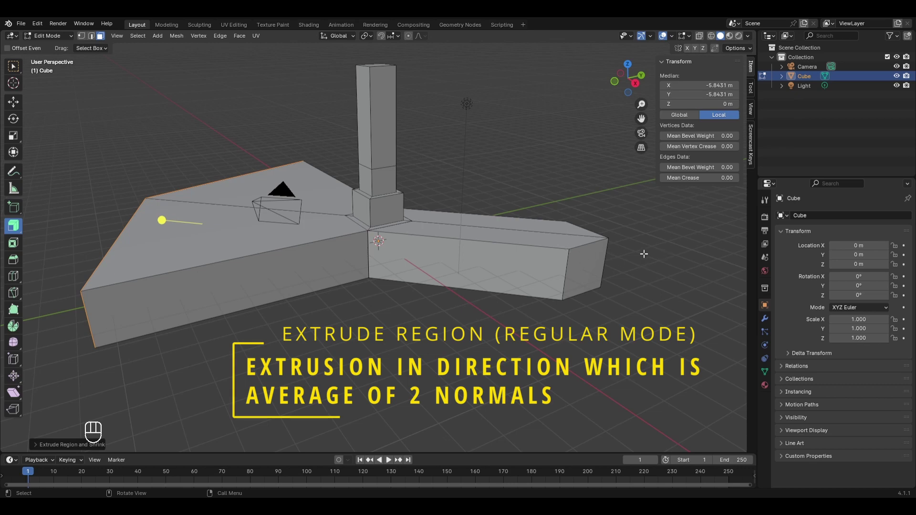
pyautogui.moveTo(644, 254); pyautogui.dragTo(357, 305, button='middle')
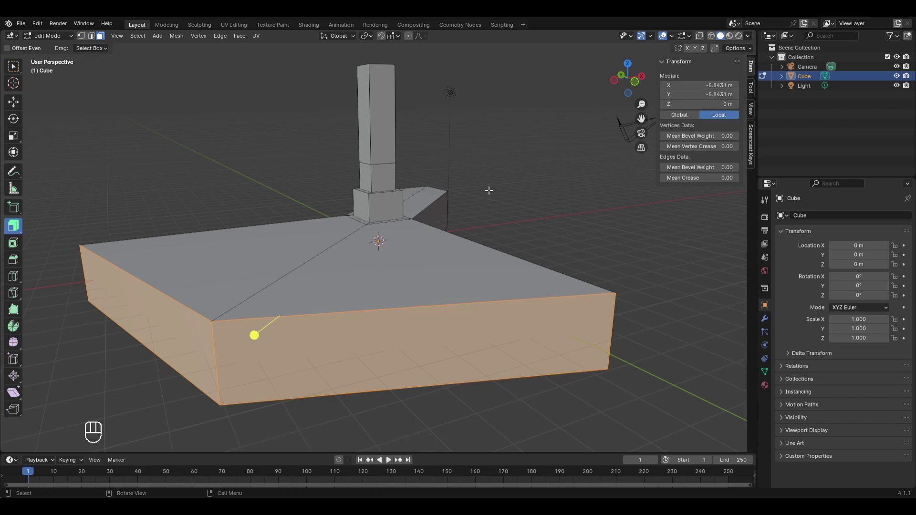
# Use Extrude Individual to push the two side faces out as separate arms
pyautogui.click(387, 212)
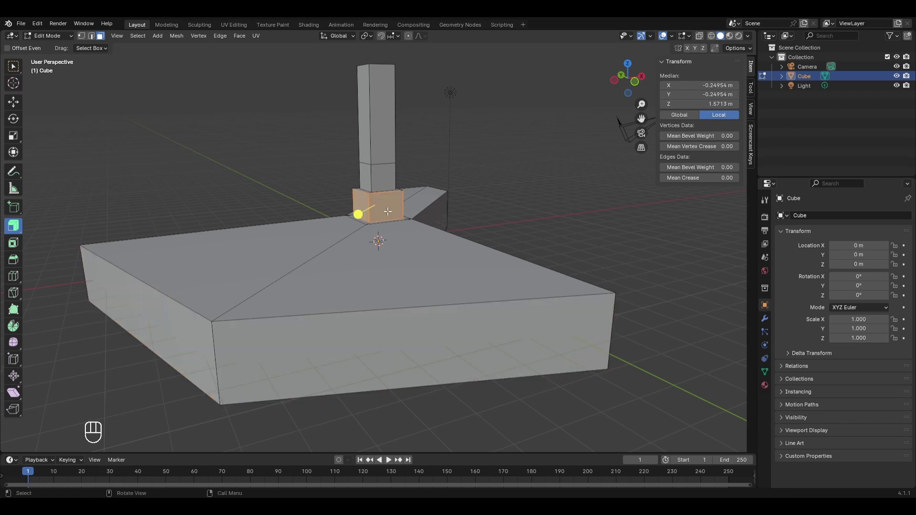
pyautogui.click(14, 226)
pyautogui.click(74, 287)
pyautogui.moveTo(364, 212); pyautogui.dragTo(375, 180)
pyautogui.click(308, 241)
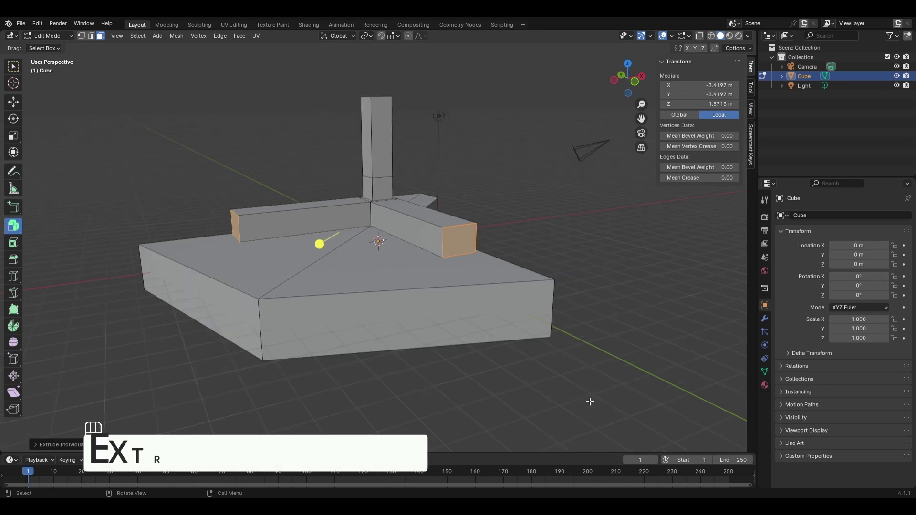
# Delete the model, add a fresh cube, and select its front face in Edit Mode
pyautogui.press('Tab')
pyautogui.press('Delete')
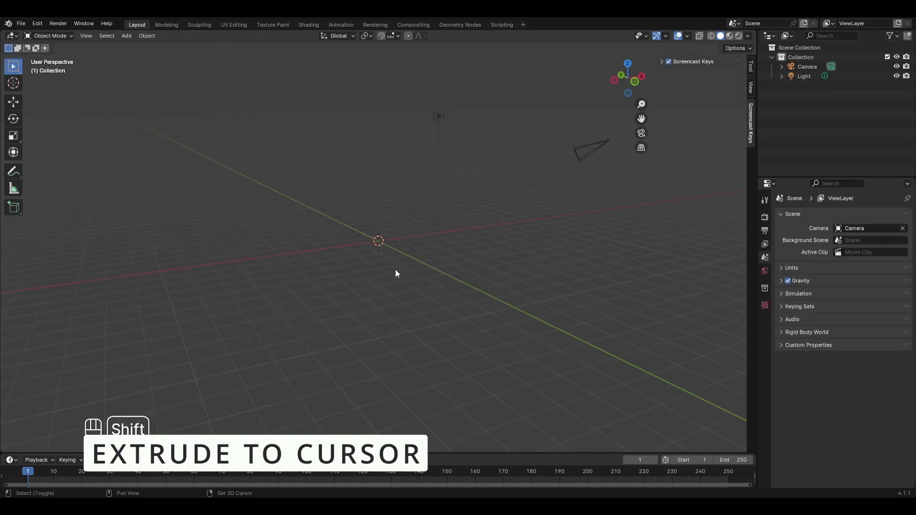
pyautogui.hotkey('shift', 'a')
pyautogui.click(440, 280)
pyautogui.press('Tab')
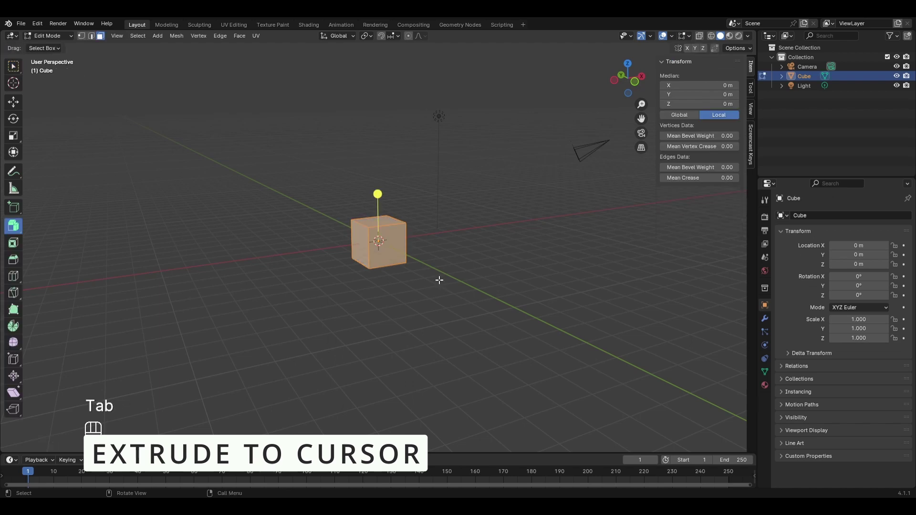
pyautogui.click(377, 240)
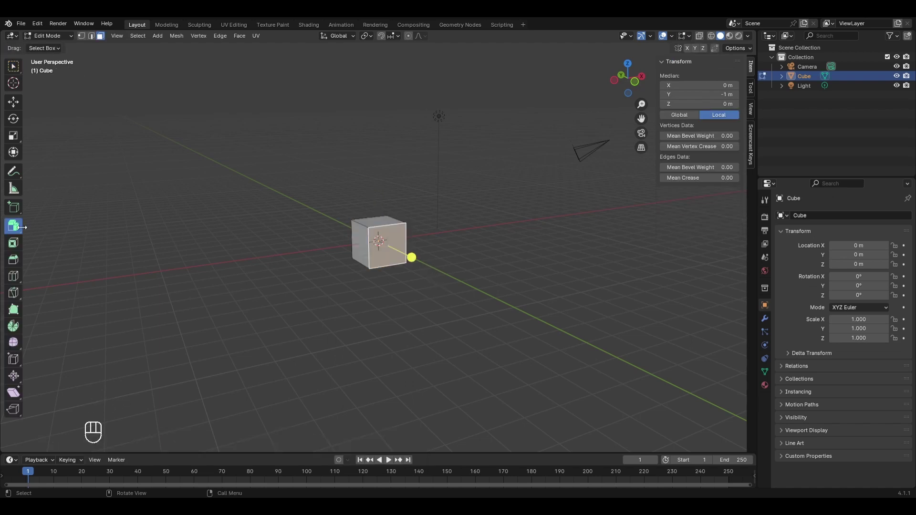
# Extrude the front face to five clicked points with Extrude to Cursor, forming a bent bar
pyautogui.click(13, 226)
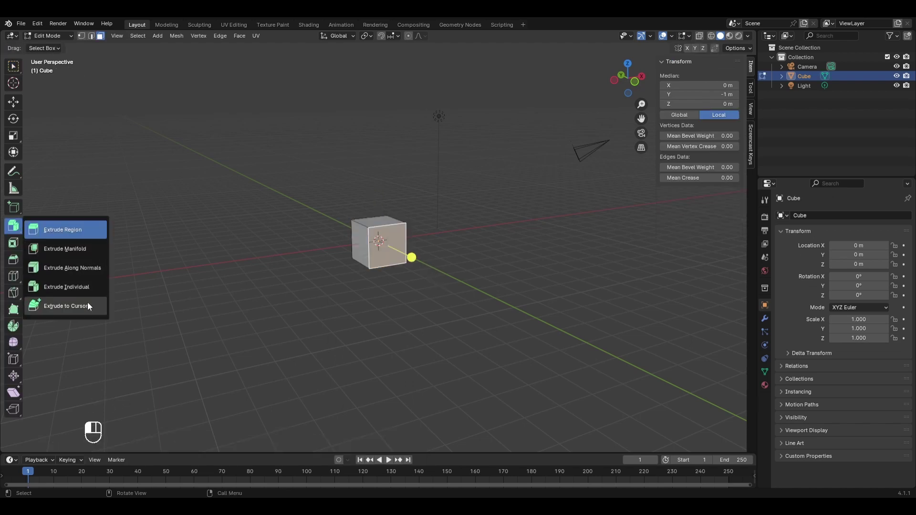
pyautogui.click(88, 306)
pyautogui.hotkey('ctrl', 'z')
pyautogui.click(554, 187)
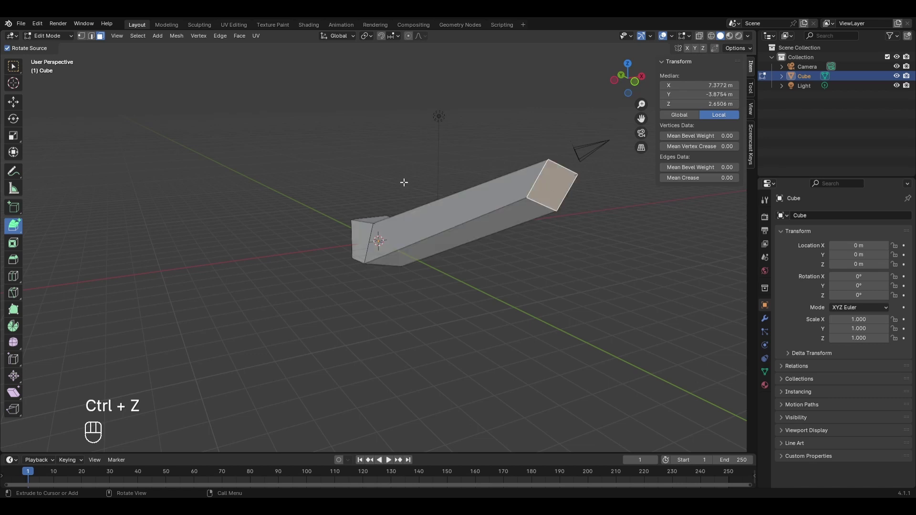
pyautogui.click(254, 194)
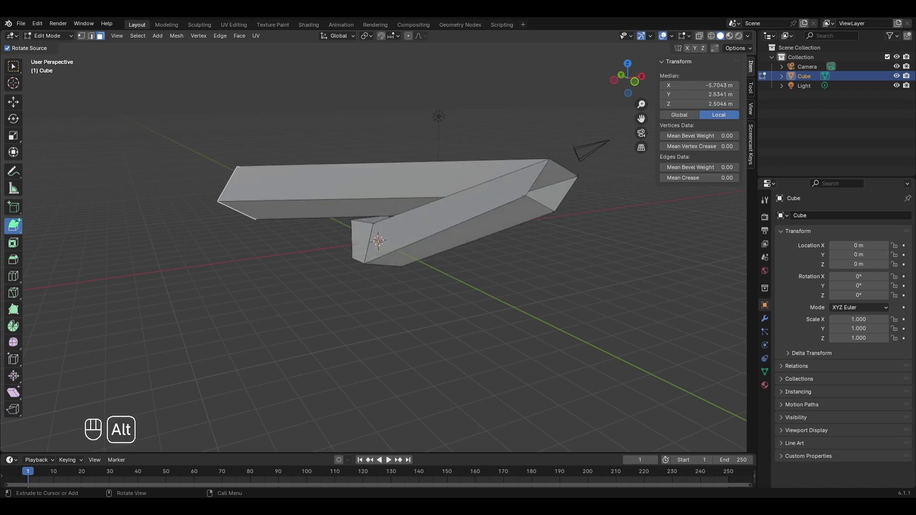
pyautogui.click(308, 288)
pyautogui.click(525, 315)
pyautogui.click(649, 244)
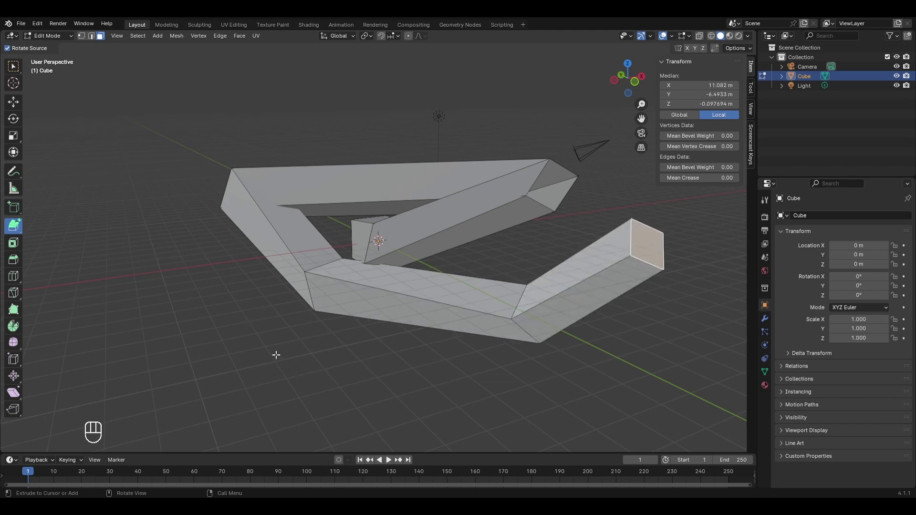
pyautogui.moveTo(17, 230); pyautogui.dragTo(19, 227)
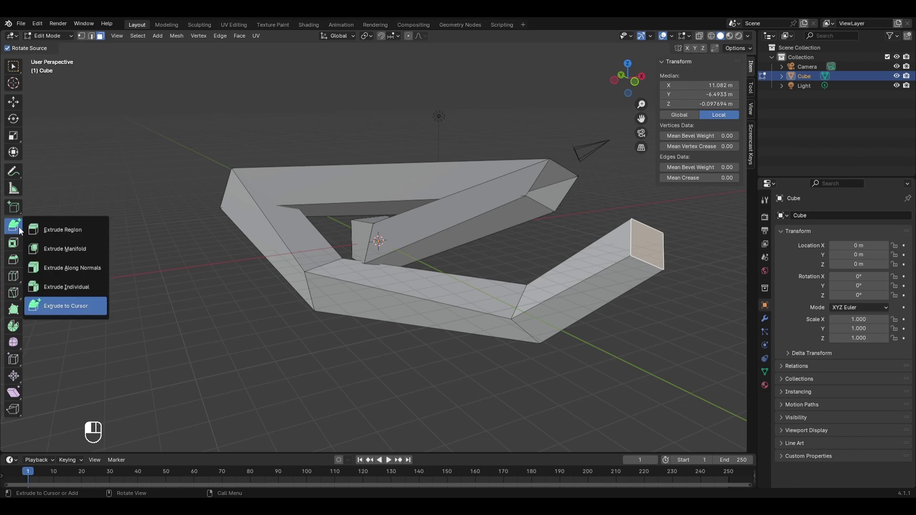
# Switch the toolbar's extrude tool back to Extrude Region
pyautogui.click(67, 229)
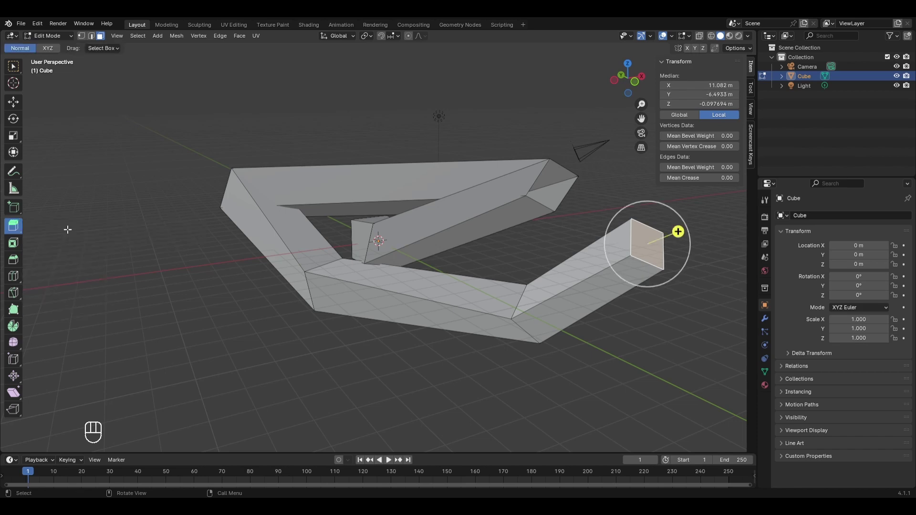
pyautogui.click(19, 227)
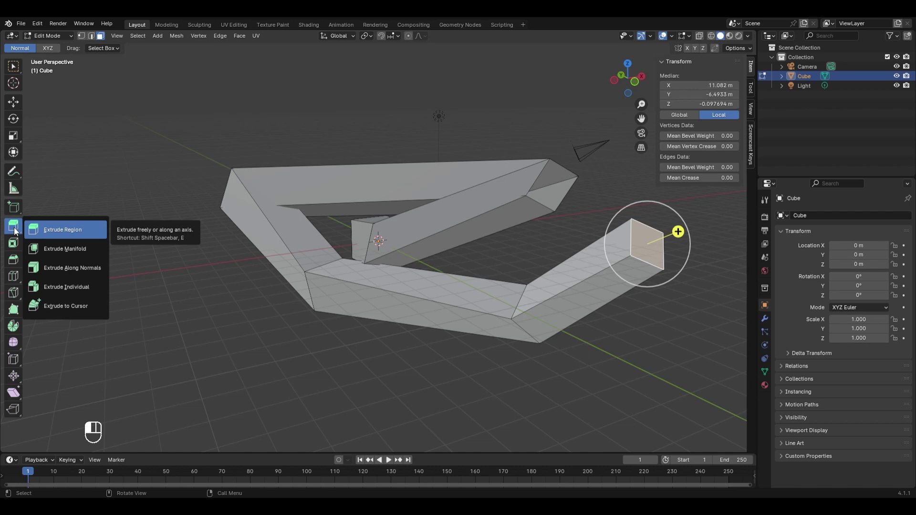
pyautogui.click(16, 231)
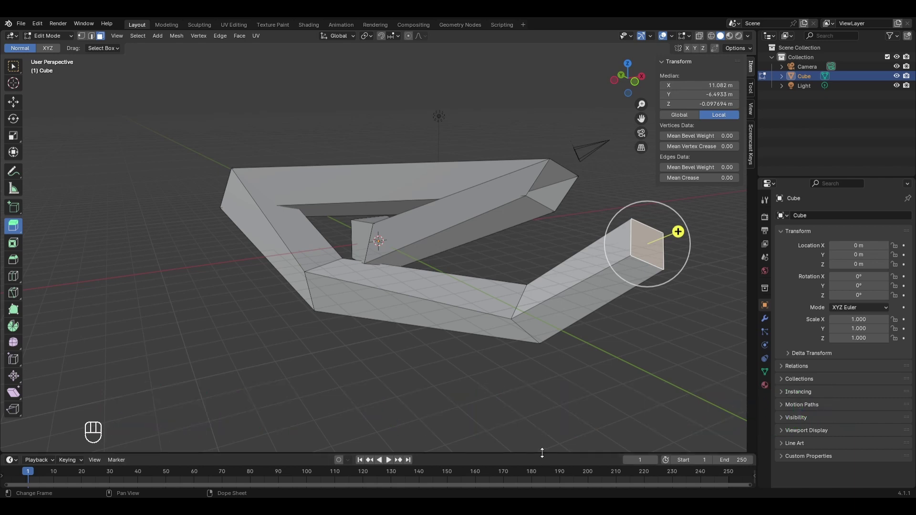
# Delete the bent mesh and add a fresh cube at the origin
pyautogui.press('Tab')
pyautogui.press('x')
pyautogui.click(546, 321)
pyautogui.hotkey('shift', 'a')
pyautogui.moveTo(431, 288)
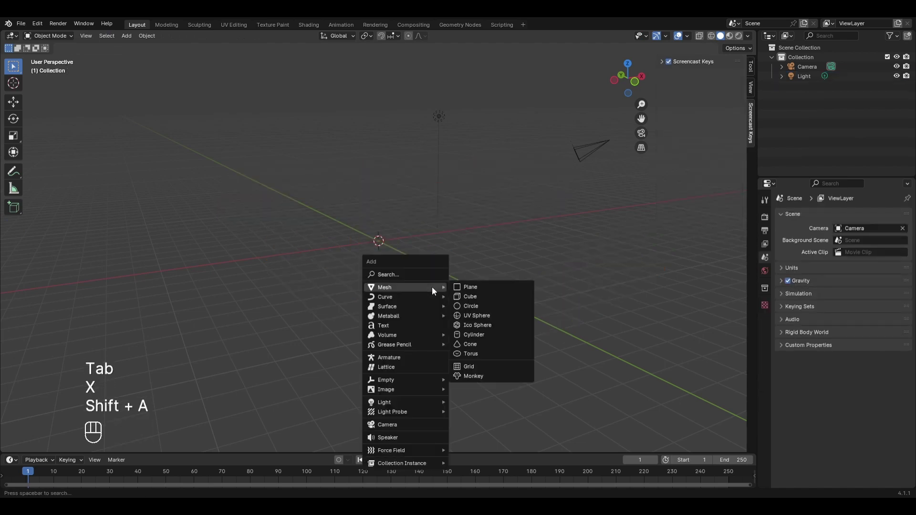
pyautogui.click(485, 296)
# In Edit Mode, select the cube's front face and inset it
pyautogui.press('Tab')
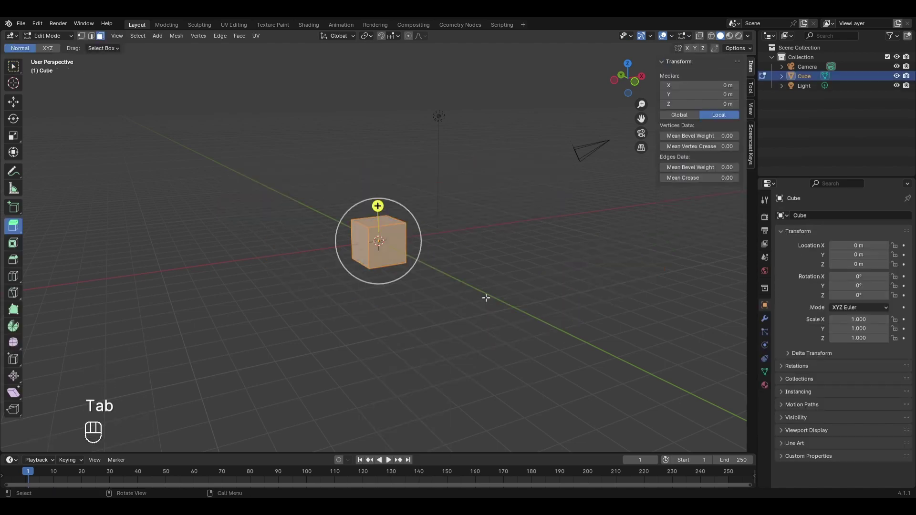
pyautogui.click(19, 65)
pyautogui.click(386, 255)
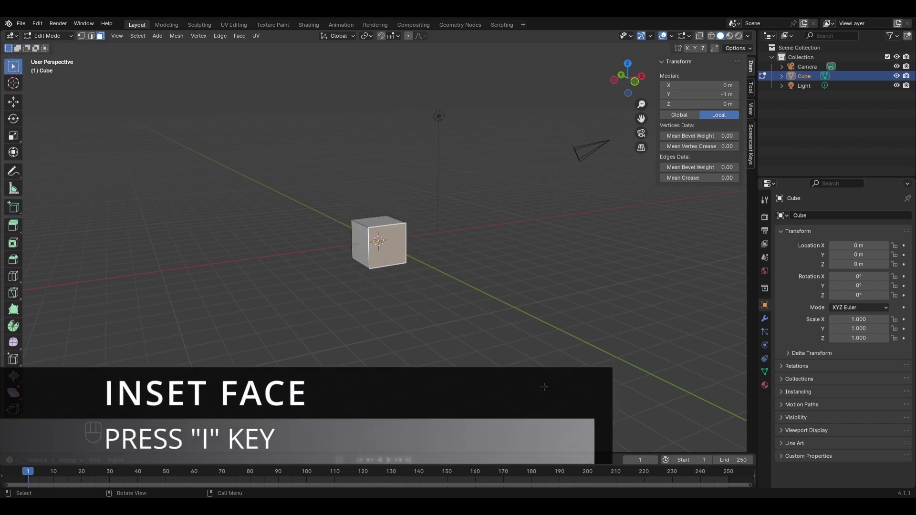
pyautogui.press('i')
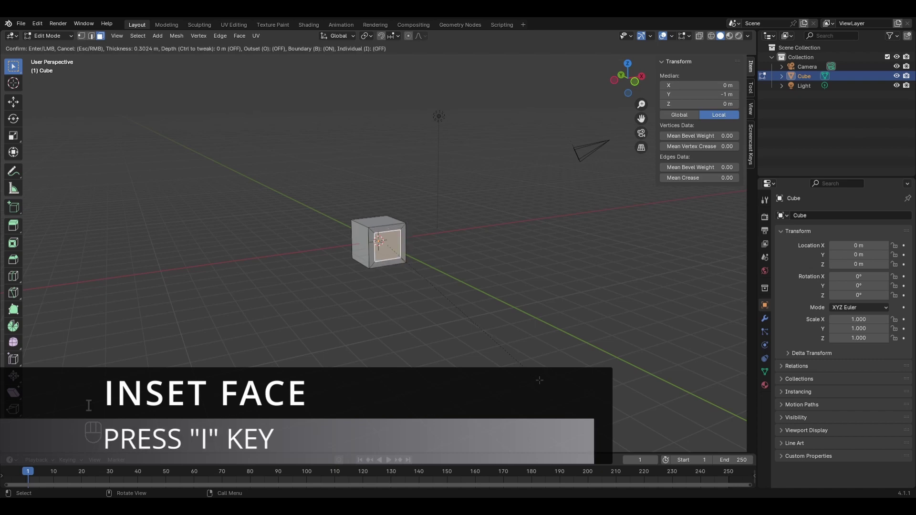
pyautogui.click(537, 379)
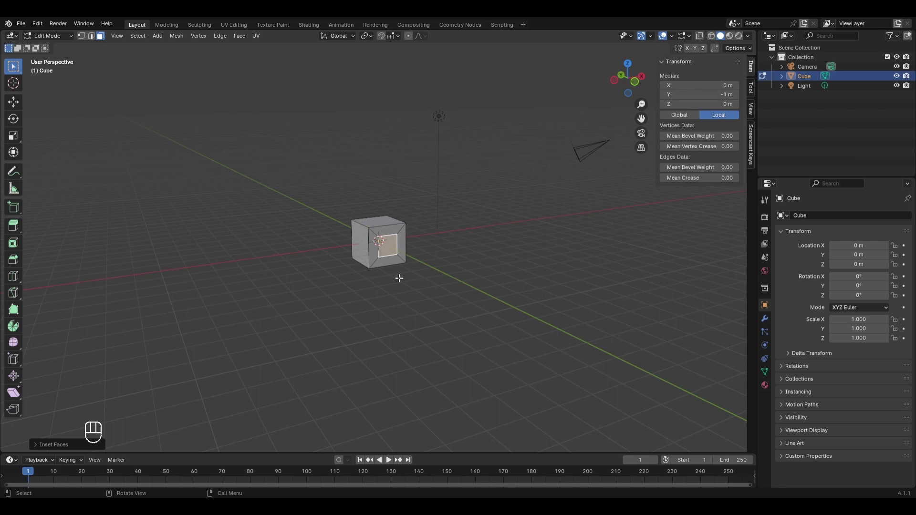
# Extrude and inset the front face twice, forming two narrowing box segments
pyautogui.press('e')
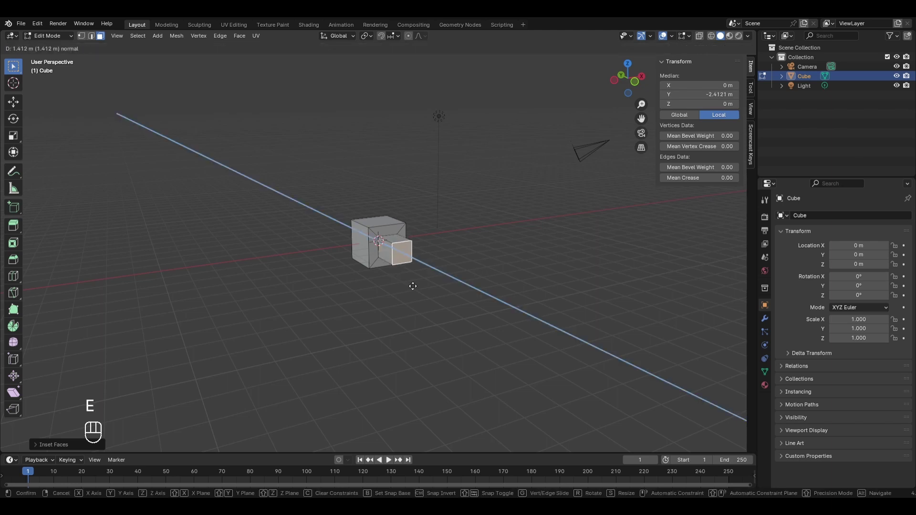
pyautogui.click(413, 286)
pyautogui.press('i')
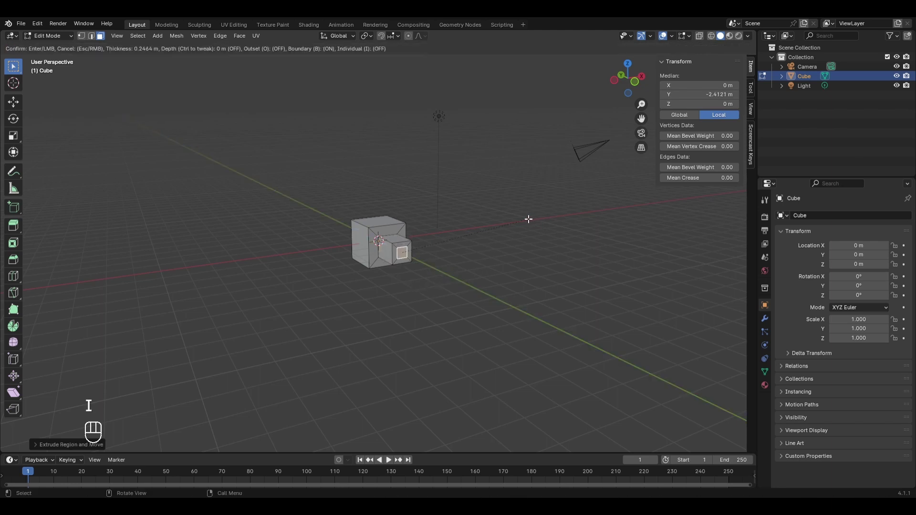
pyautogui.click(529, 219)
pyautogui.press('e')
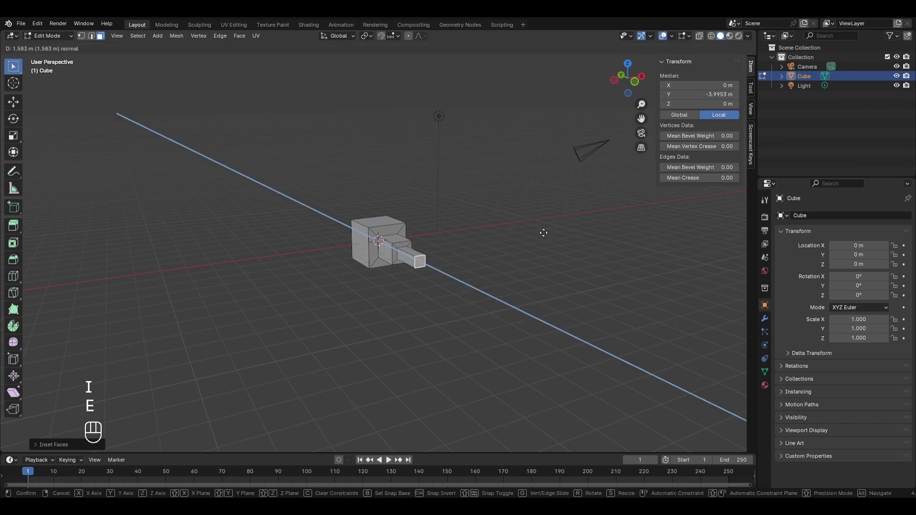
pyautogui.click(544, 233)
pyautogui.press('i')
pyautogui.click(542, 236)
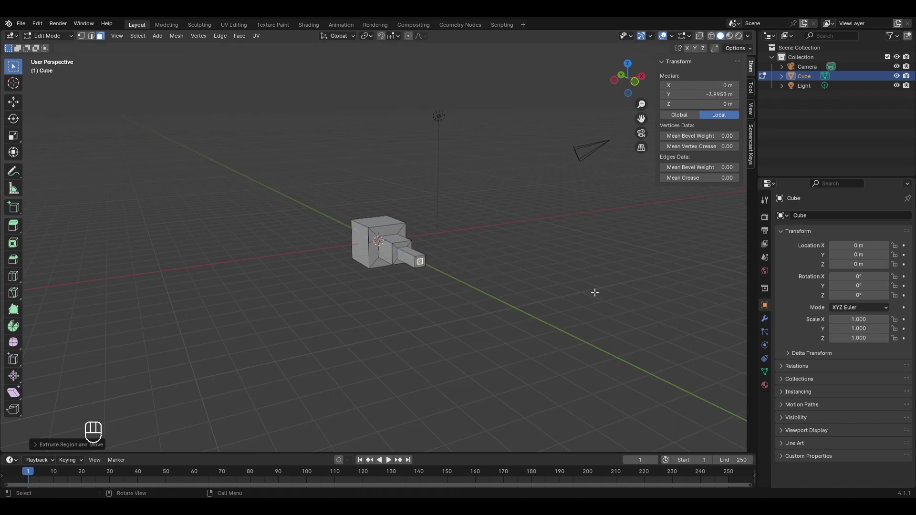
# Extrude the end face once more and pull it out along Y to about -5.45 m
pyautogui.scroll(3, 595, 292)
pyautogui.press('e')
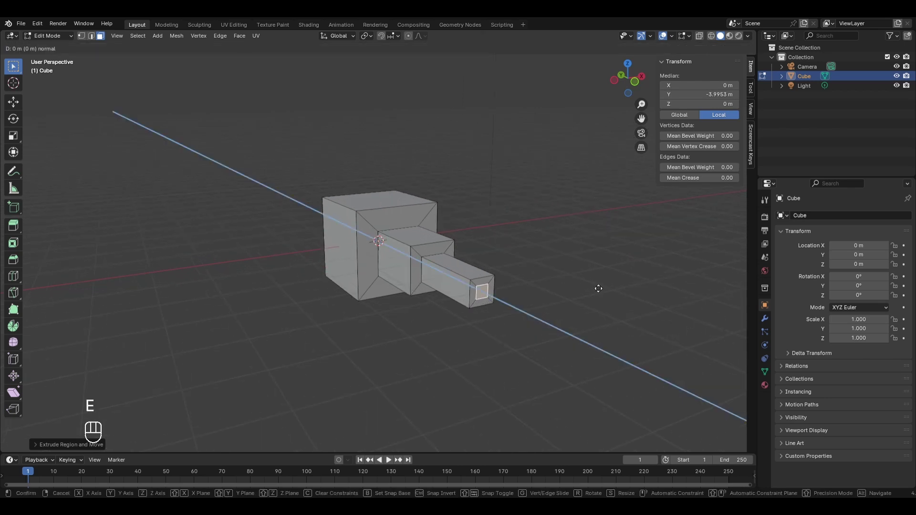
pyautogui.click(575, 289)
pyautogui.moveTo(575, 289); pyautogui.dragTo(480, 330, button='middle')
pyautogui.press('g')
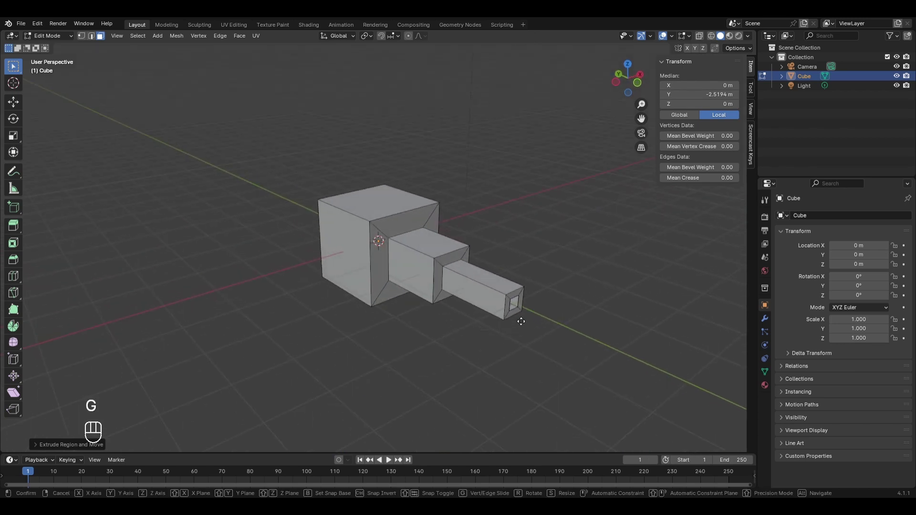
pyautogui.press('y')
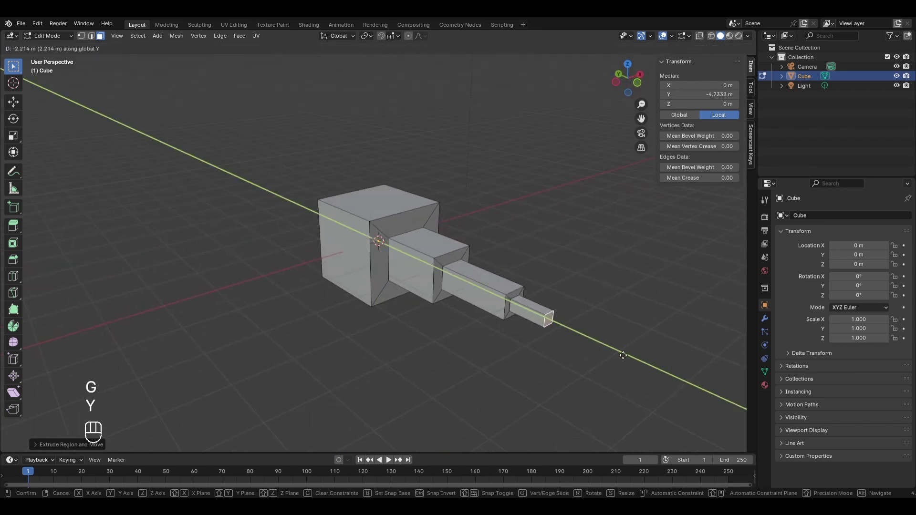
pyautogui.click(660, 367)
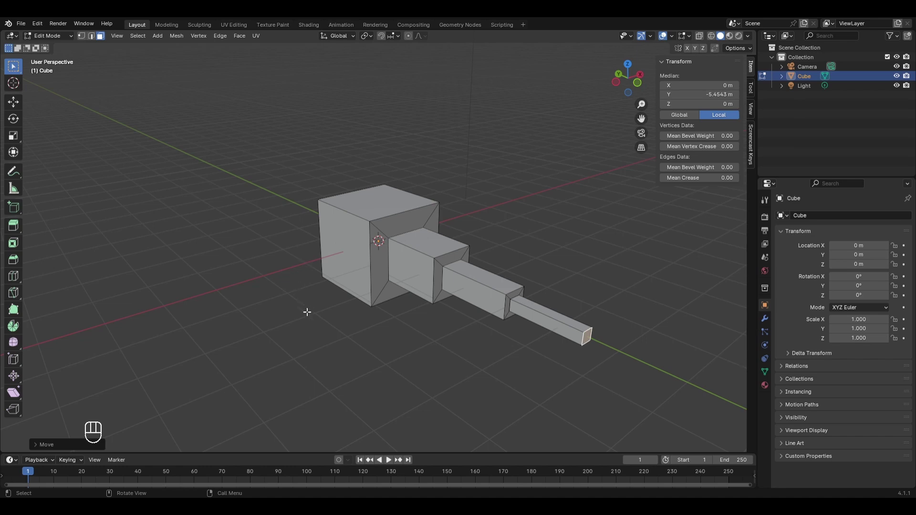
# Bevel the large cube's top and vertical inner edges with 8 segments
pyautogui.press('2')
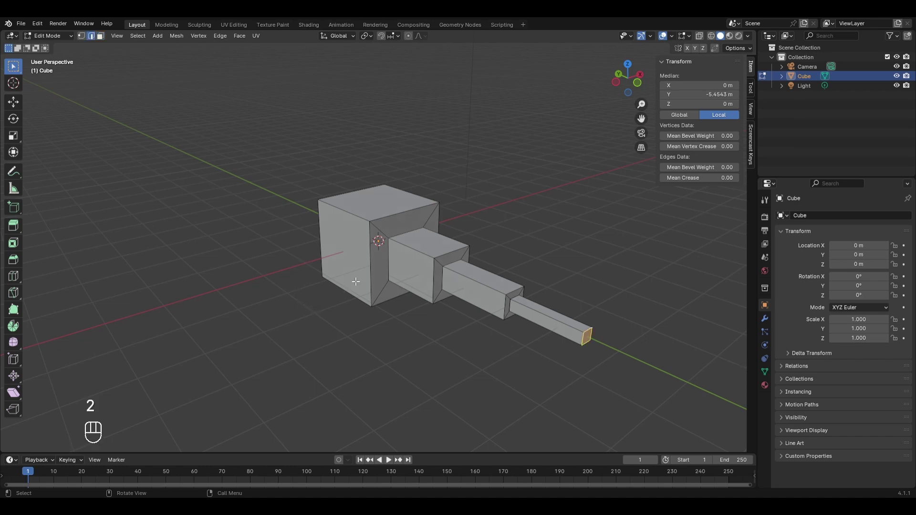
pyautogui.click(380, 220)
pyautogui.keyDown('shift'); pyautogui.click(372, 254); pyautogui.keyUp('shift')
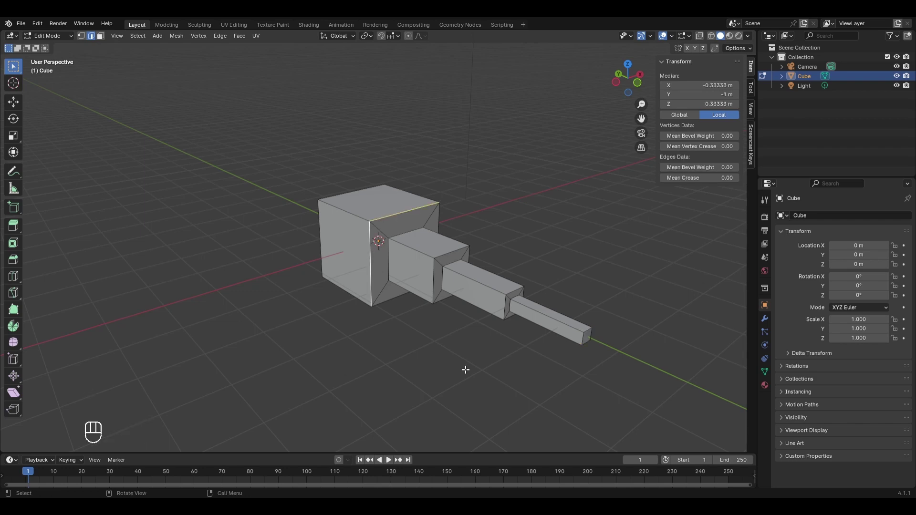
pyautogui.hotkey('ctrl', 'b')
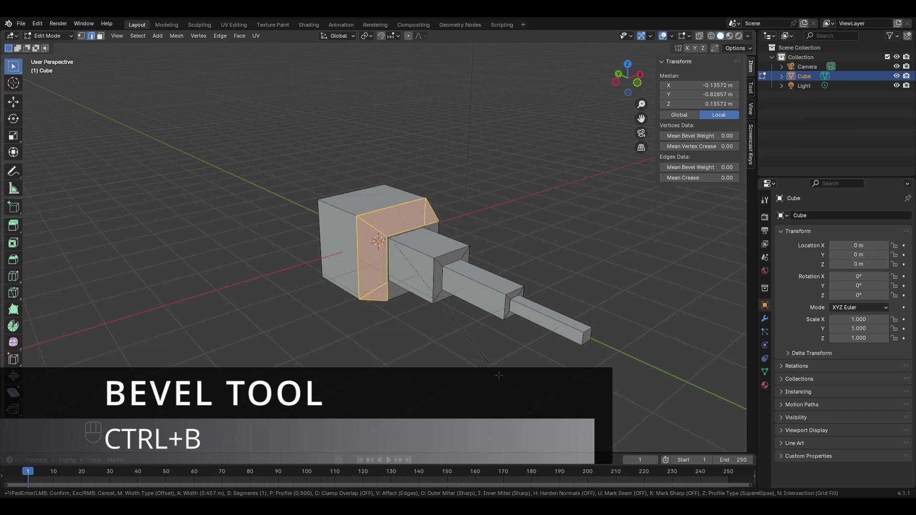
pyautogui.scroll(4, 498, 376)
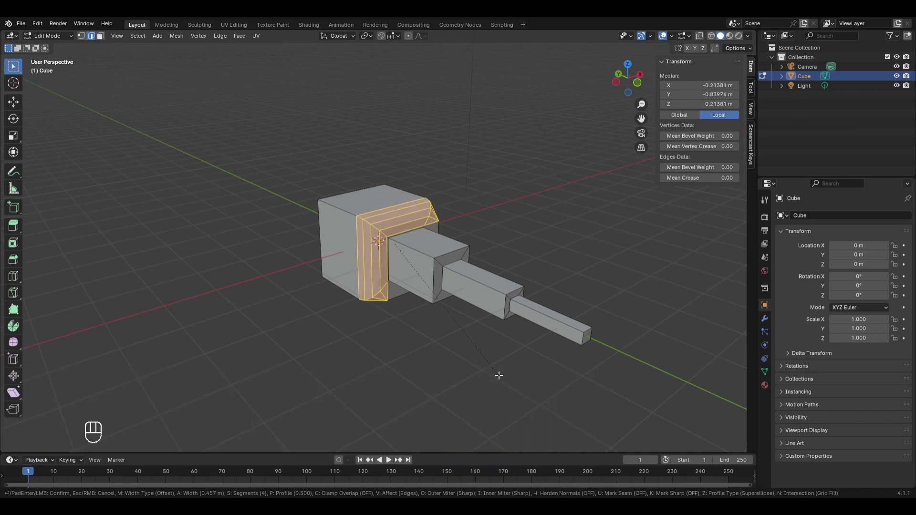
pyautogui.scroll(3, 499, 376)
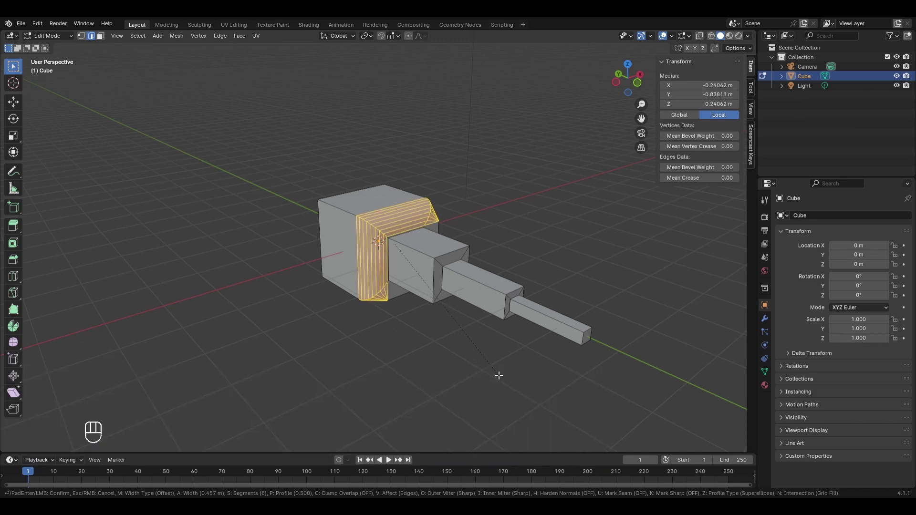
pyautogui.click(499, 376)
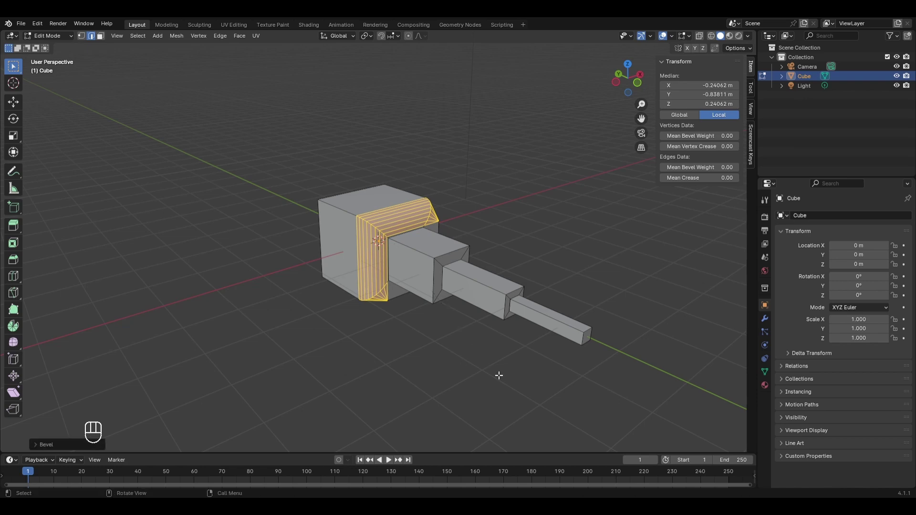
# Deselect everything and orbit around to inspect the rounded bevel
pyautogui.click(436, 358)
pyautogui.scroll(5, 436, 357)
pyautogui.moveTo(435, 355); pyautogui.dragTo(465, 336, button='middle')
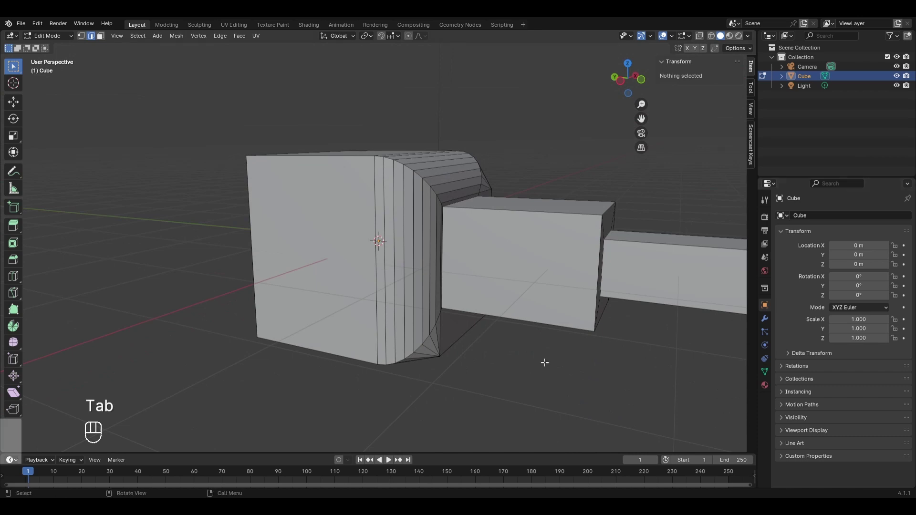
pyautogui.scroll(-4, 545, 363)
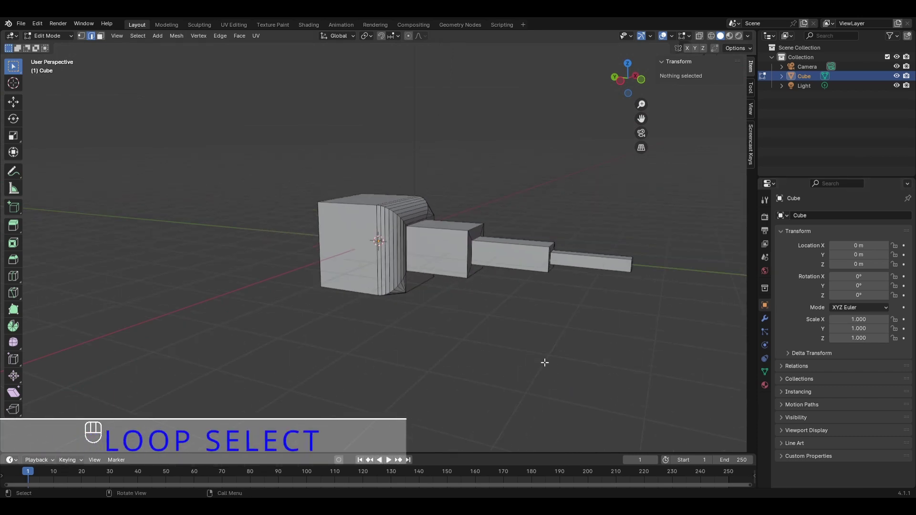
# Replace the telescoping cube with a new cylinder and enter Edit Mode
pyautogui.press('Tab')
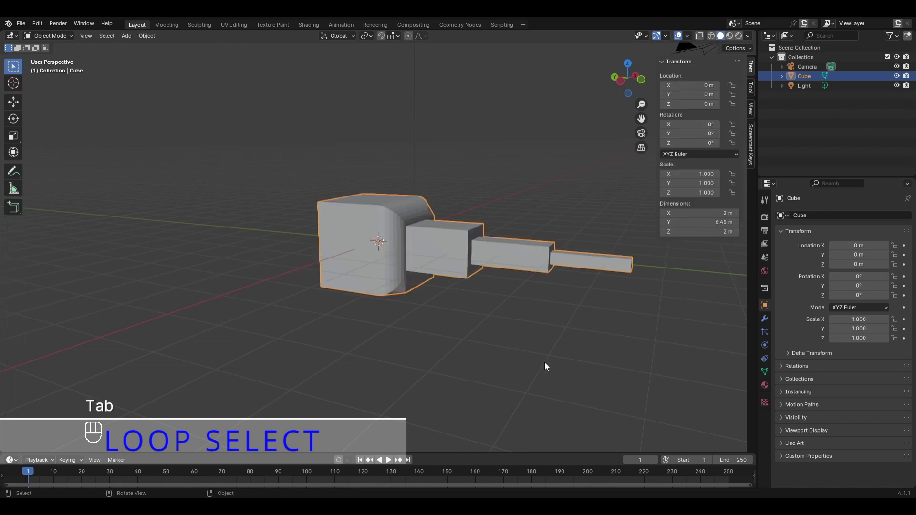
pyautogui.press('x')
pyautogui.click(521, 306)
pyautogui.hotkey('shift', 'a')
pyautogui.moveTo(376, 256)
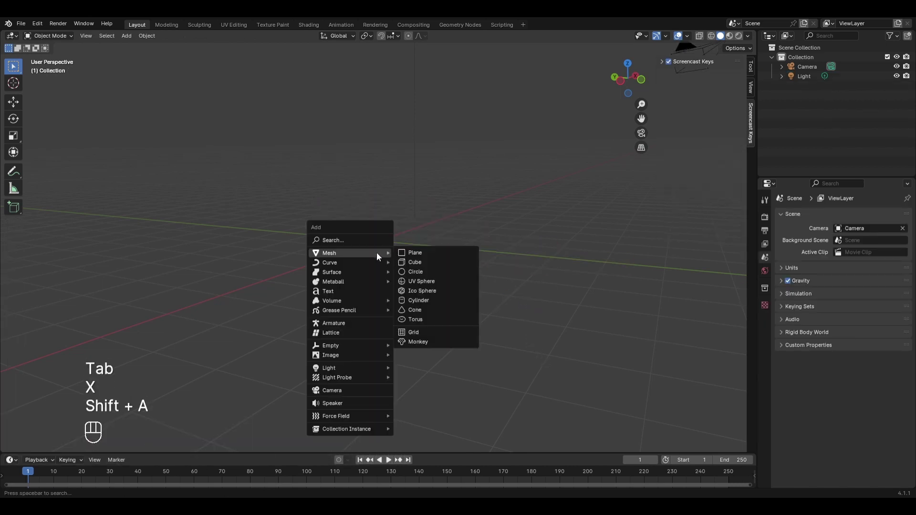
pyautogui.click(433, 300)
pyautogui.press('Tab')
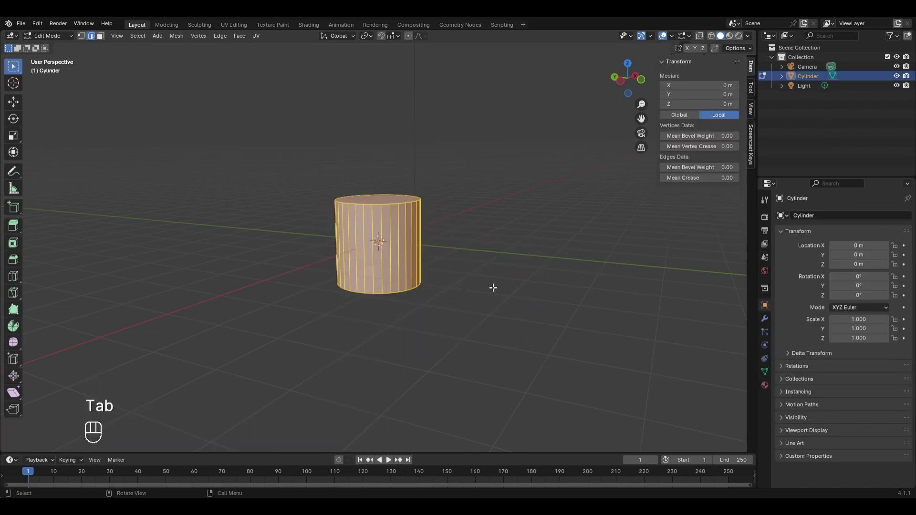
# Deselect all, view the cylinder from above, pick a few rim vertices, then clear them
pyautogui.click(526, 153)
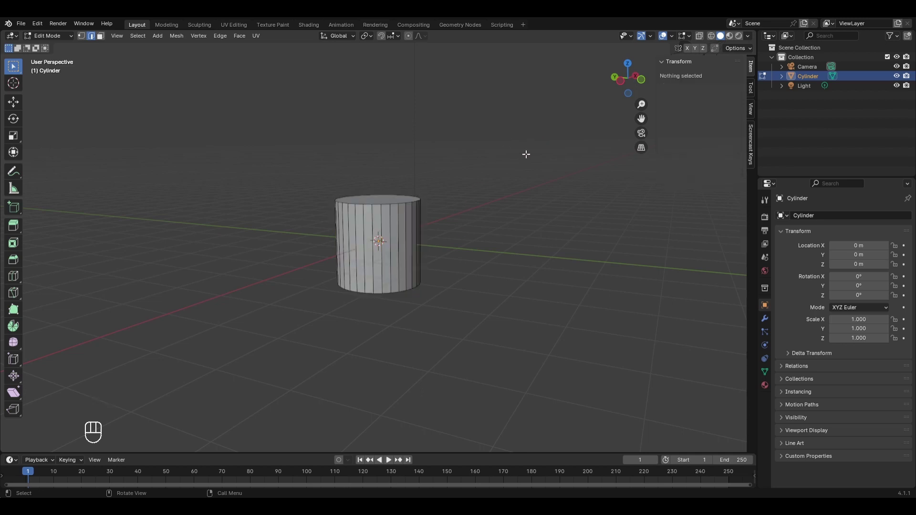
pyautogui.moveTo(423, 224); pyautogui.dragTo(430, 250, button='middle')
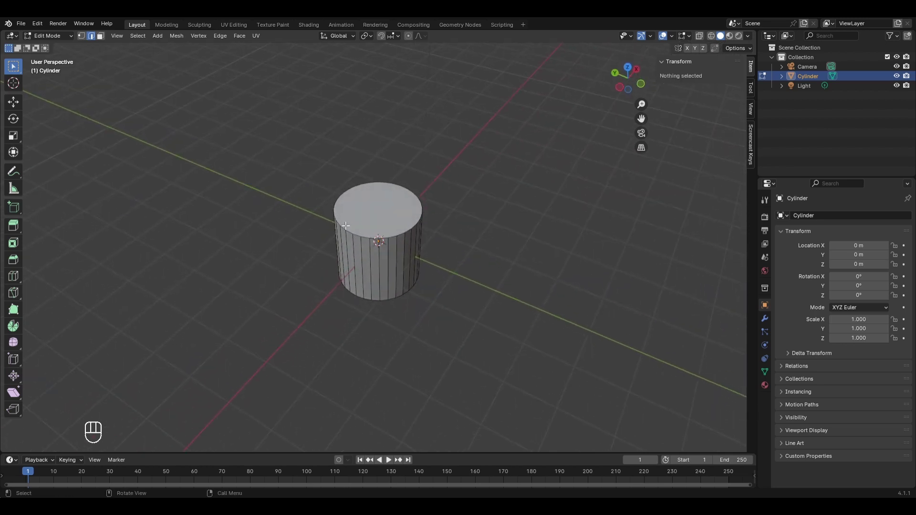
pyautogui.keyDown('shift'); pyautogui.click(394, 238); pyautogui.keyUp('shift')
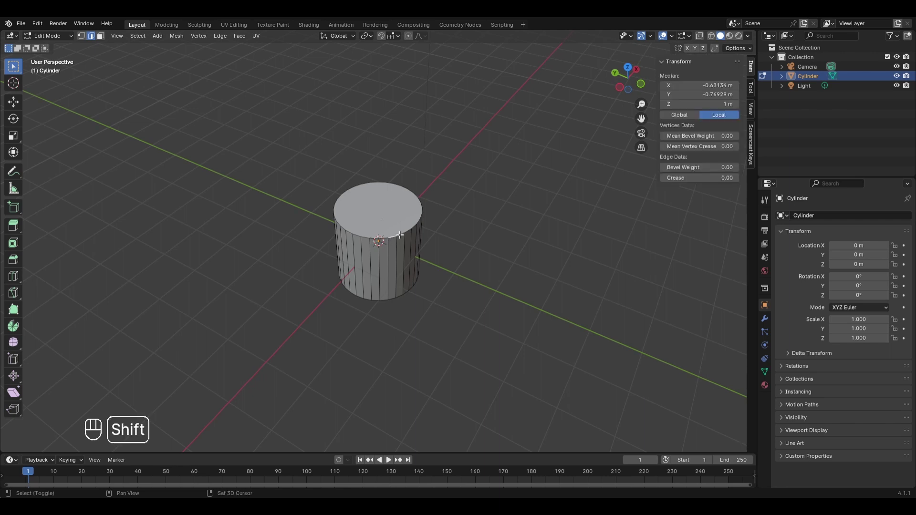
pyautogui.keyDown('shift'); pyautogui.click(412, 233); pyautogui.keyUp('shift')
pyautogui.keyDown('shift'); pyautogui.click(411, 232); pyautogui.keyUp('shift')
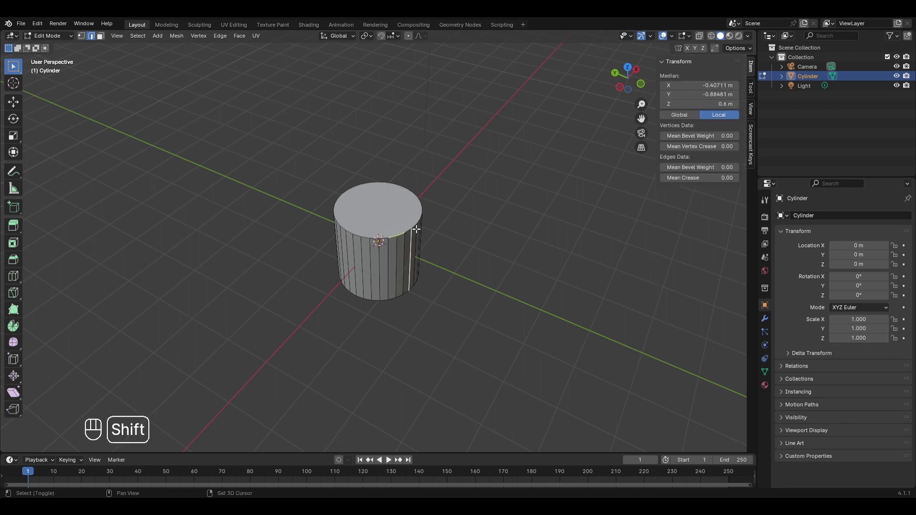
pyautogui.keyDown('shift'); pyautogui.click(408, 231); pyautogui.keyUp('shift')
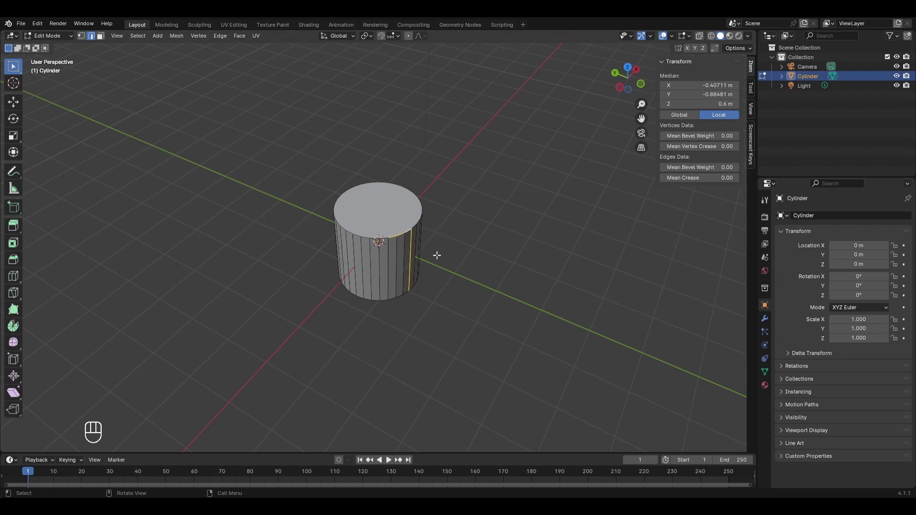
pyautogui.click(457, 272)
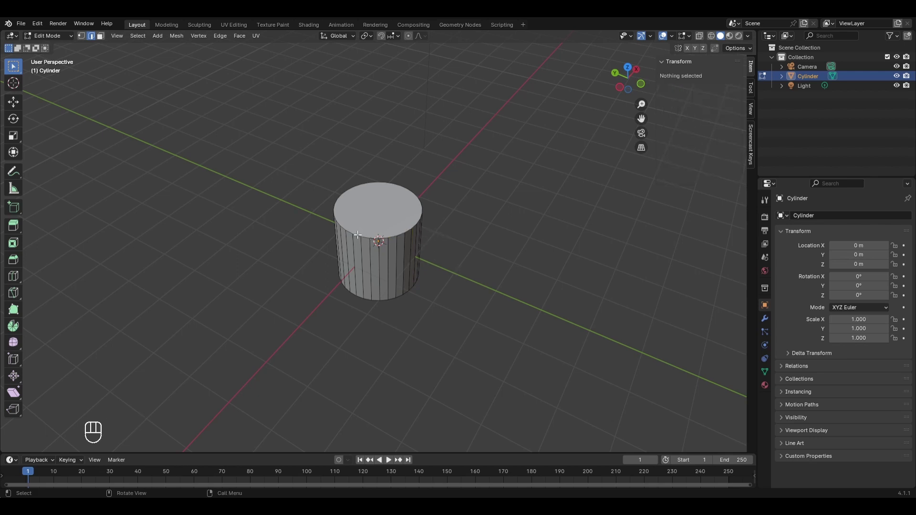
# Loop-select the entire edge loop around the cylinder's top rim
pyautogui.press('alt')
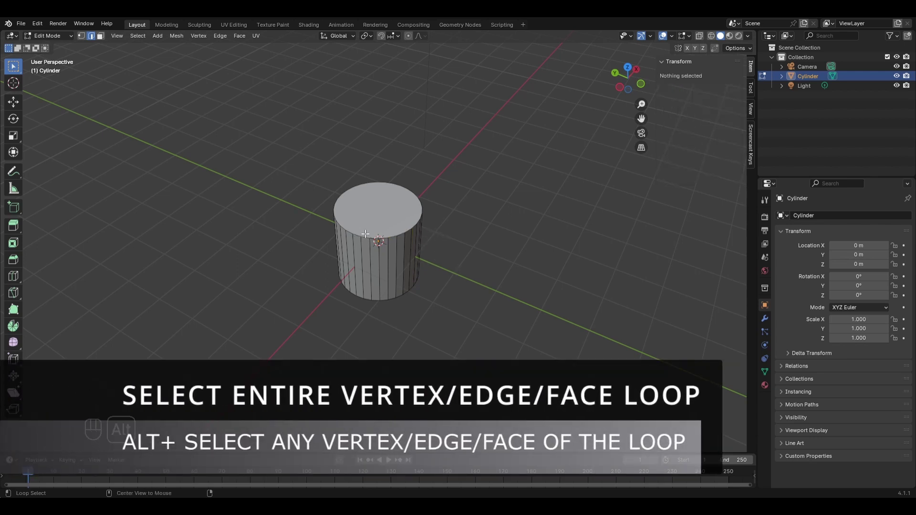
pyautogui.keyDown('alt'); pyautogui.click(366, 235); pyautogui.keyUp('alt')
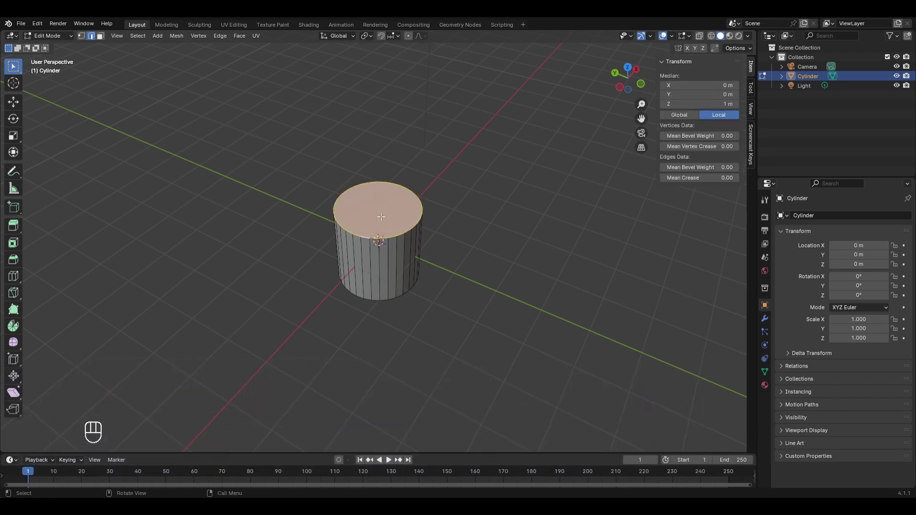
pyautogui.moveTo(589, 311); pyautogui.dragTo(634, 300, button='middle')
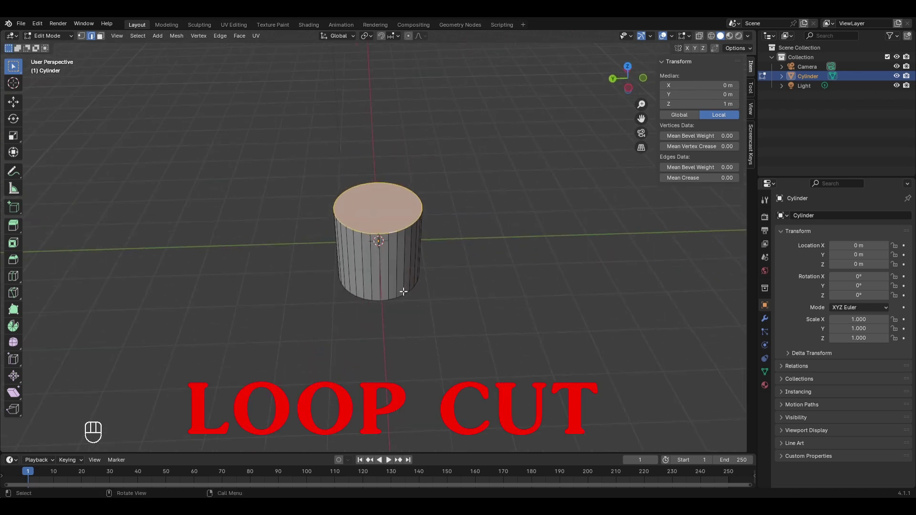
# Cut two evenly spaced edge loops around the cylinder's middle
pyautogui.moveTo(372, 266); pyautogui.dragTo(431, 258, button='middle')
pyautogui.hotkey('ctrl', 'r')
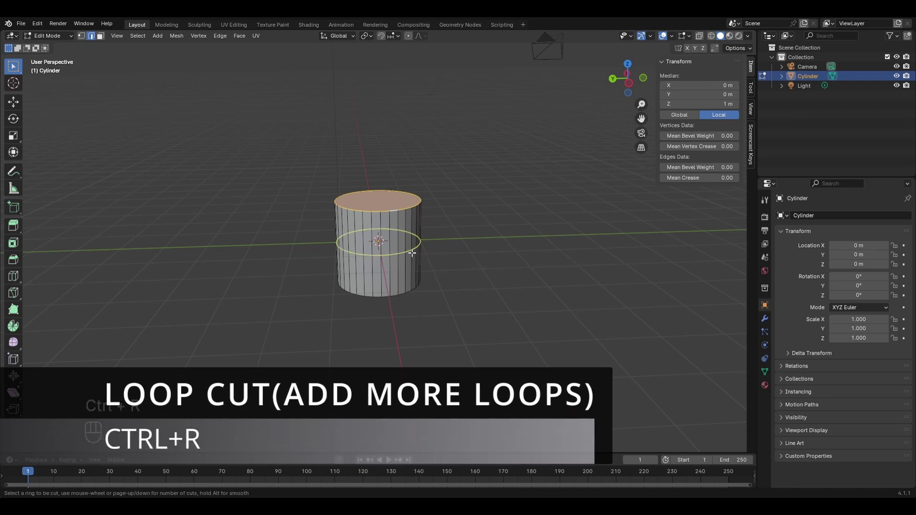
pyautogui.scroll(5, 412, 253)
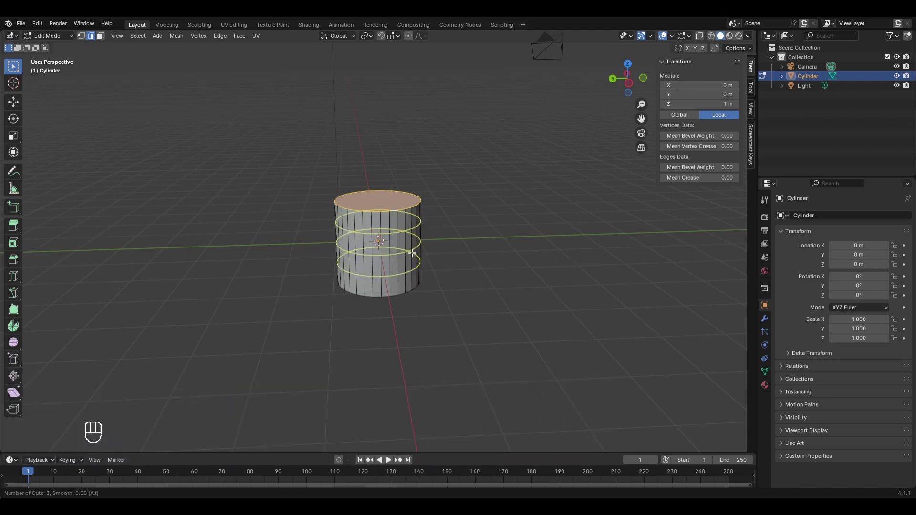
pyautogui.scroll(-3, 411, 253)
pyautogui.scroll(-1, 412, 253)
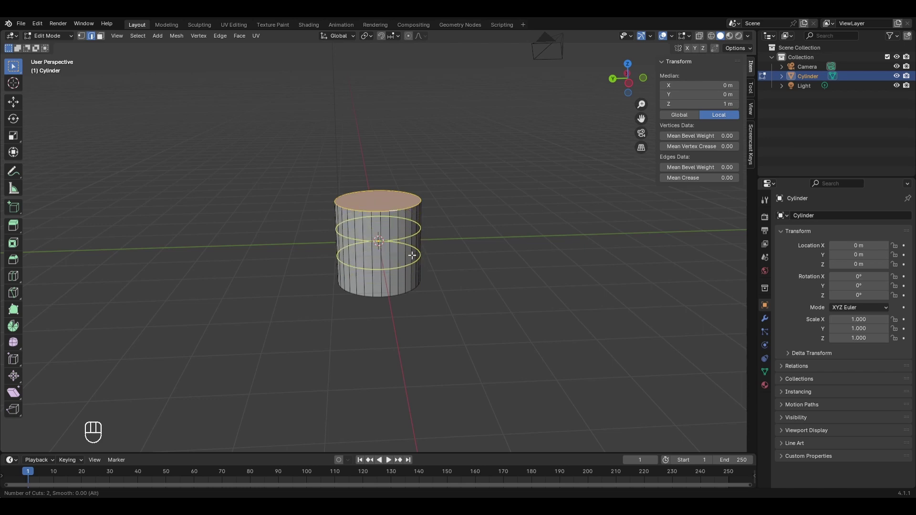
pyautogui.click(413, 256)
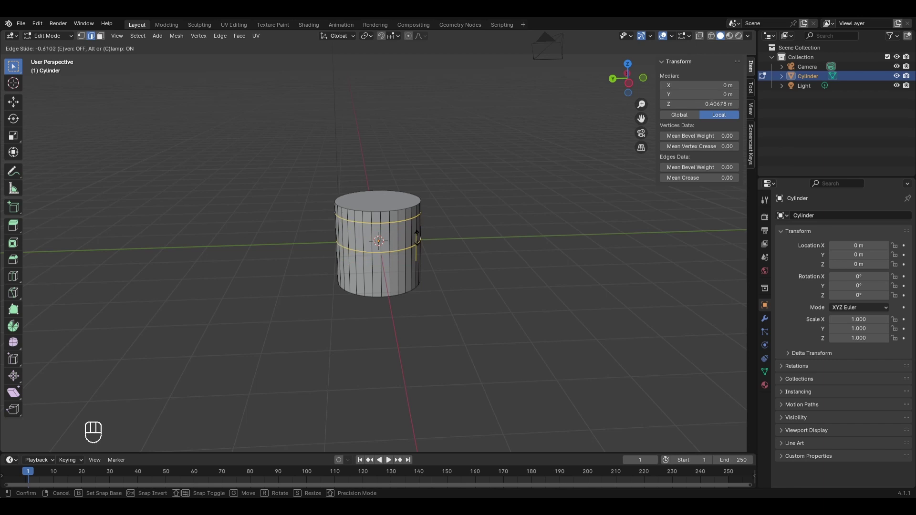
pyautogui.rightClick(417, 262)
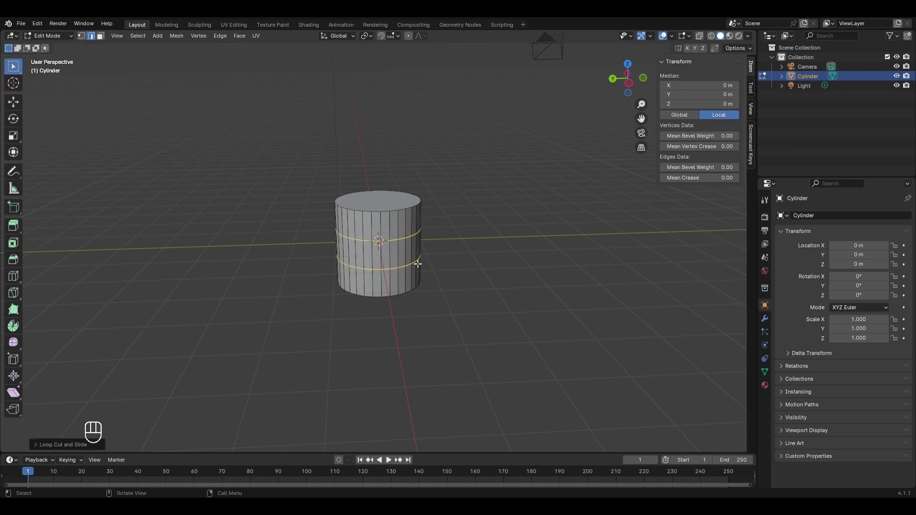
# Add a third loop just below the top rim and return to Object Mode
pyautogui.hotkey('ctrl', 'r')
pyautogui.hotkey('ctrl', 'r')
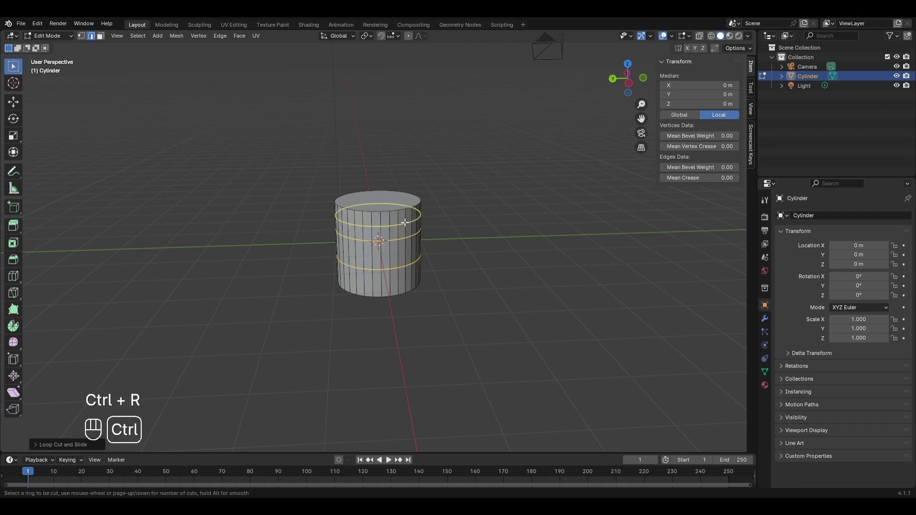
pyautogui.click(432, 232)
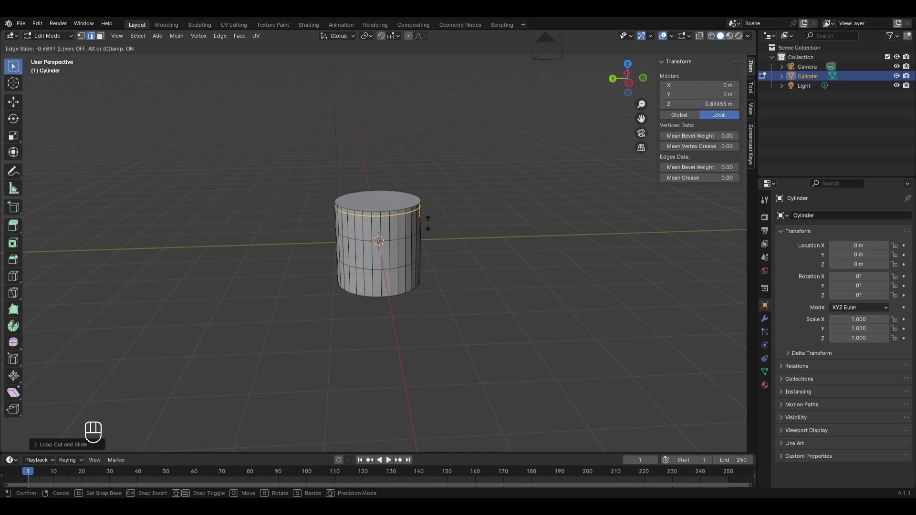
pyautogui.click(428, 223)
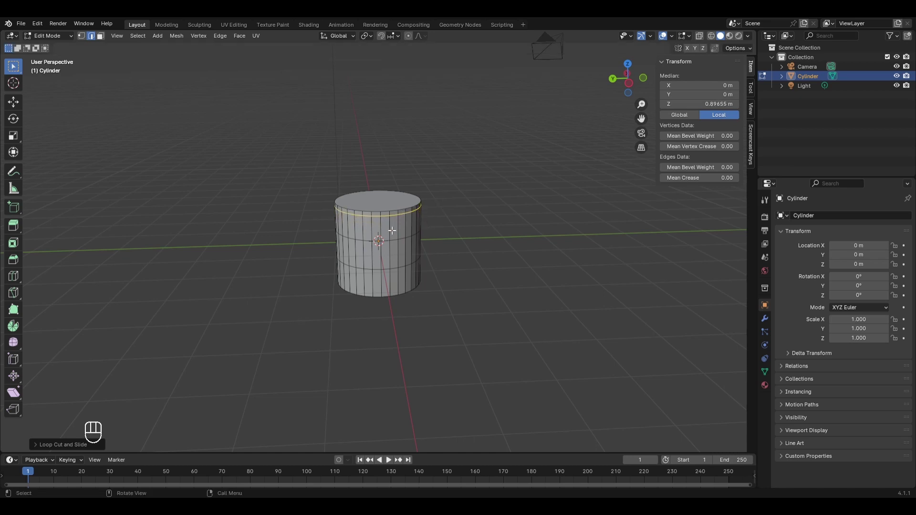
pyautogui.press('Tab')
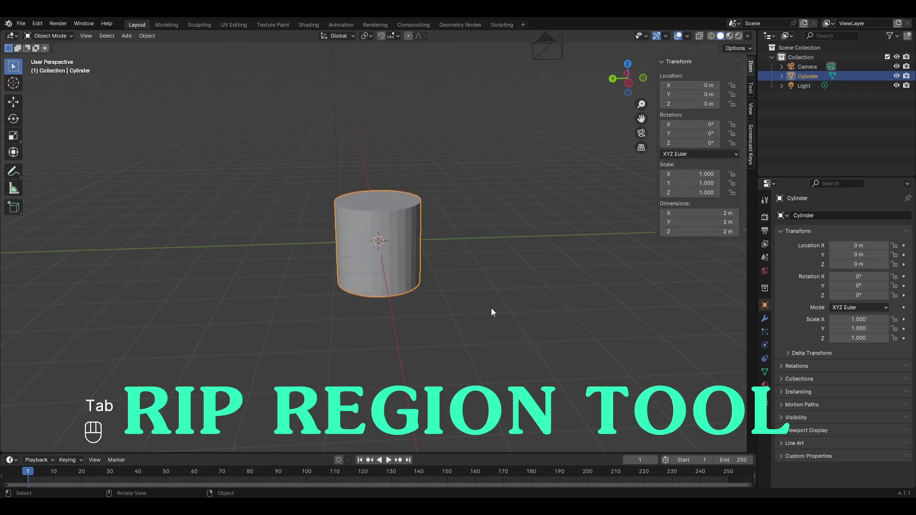
# Delete the cylinder, add a new cube, and enter Edit Mode
pyautogui.press('x')
pyautogui.click(471, 284)
pyautogui.hotkey('shift', 'a')
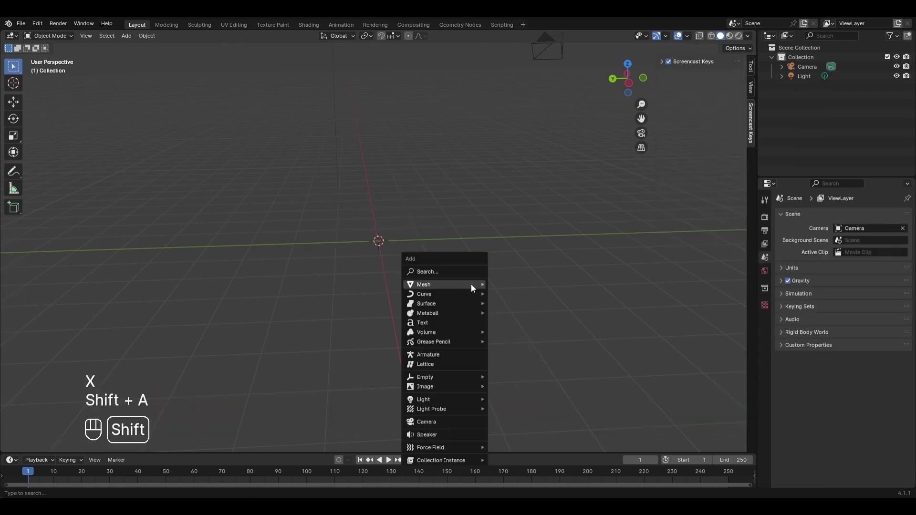
pyautogui.moveTo(471, 285)
pyautogui.click(503, 291)
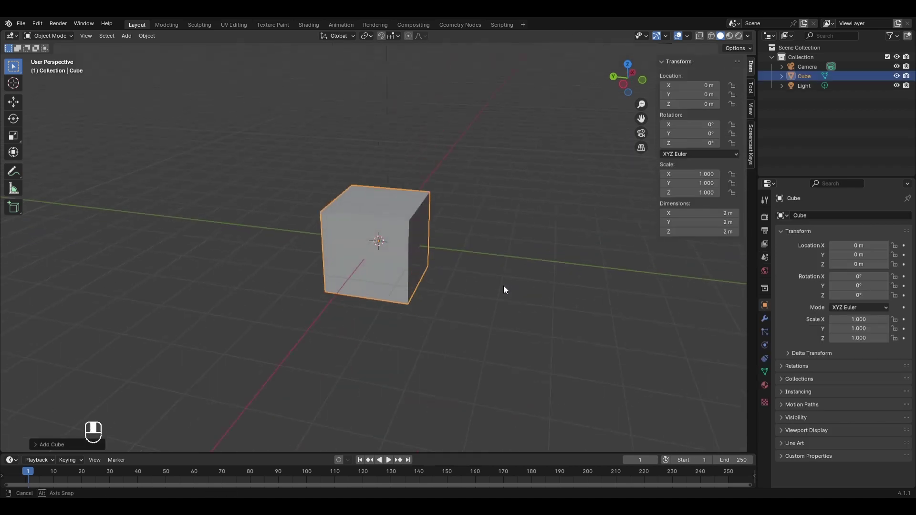
pyautogui.moveTo(506, 290); pyautogui.dragTo(485, 302, button='middle')
pyautogui.press('Tab')
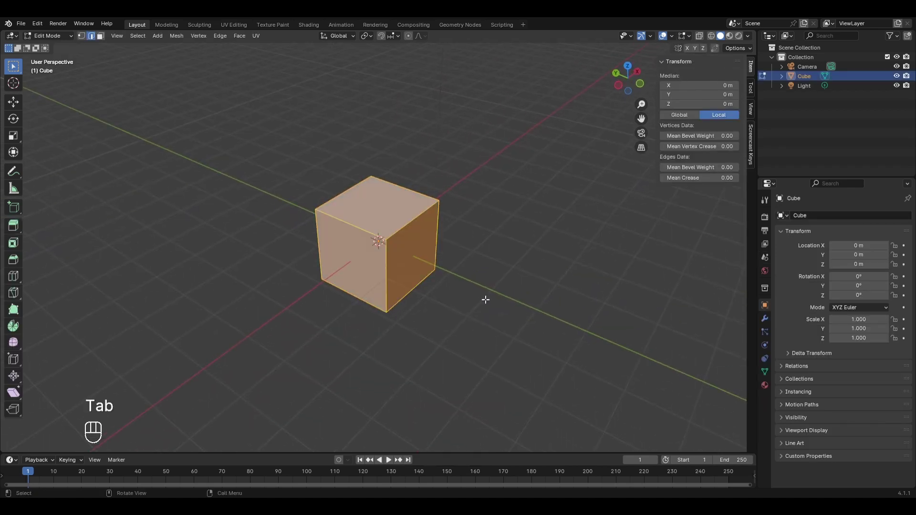
# Use Rip Region in vertex mode to tear two cube vertices outward
pyautogui.press('1')
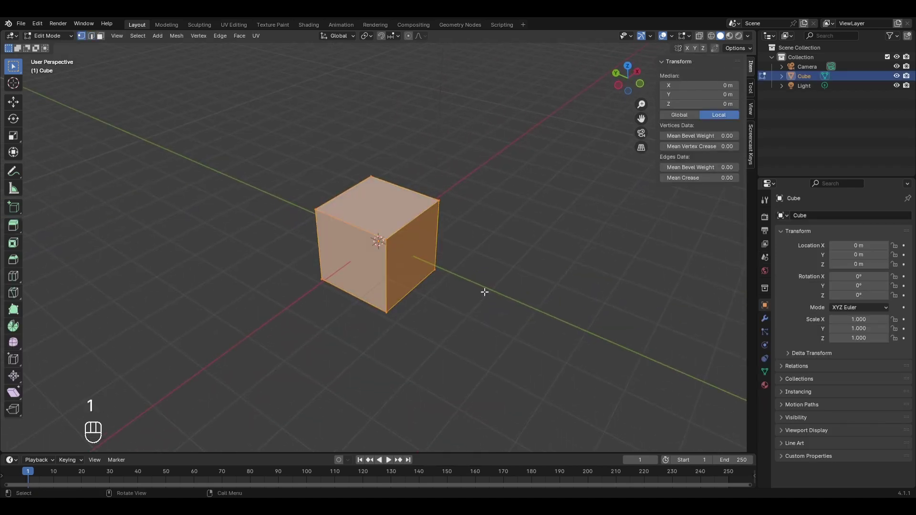
pyautogui.scroll(2, 485, 292)
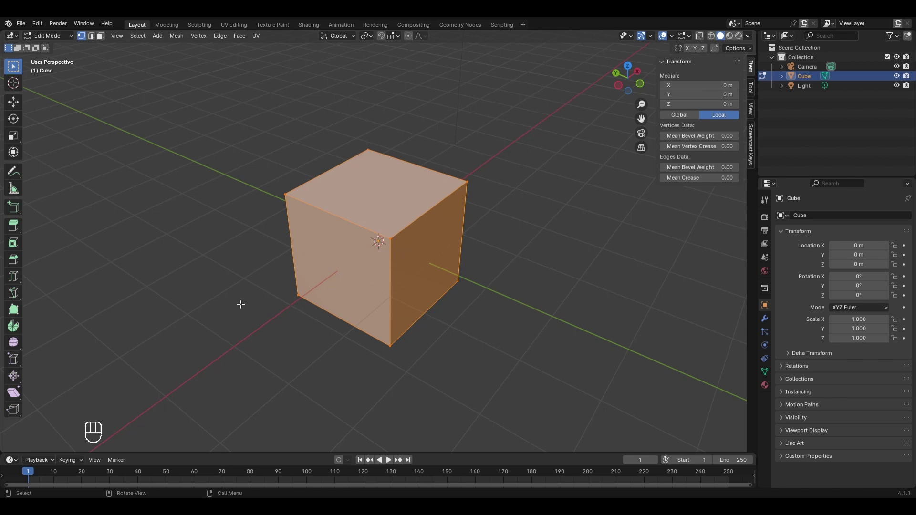
pyautogui.click(18, 411)
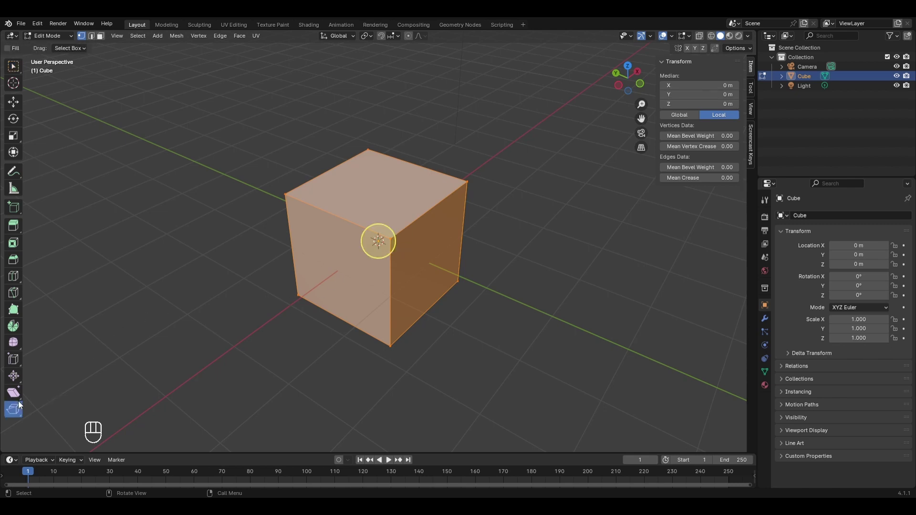
pyautogui.scroll(-2, 379, 241)
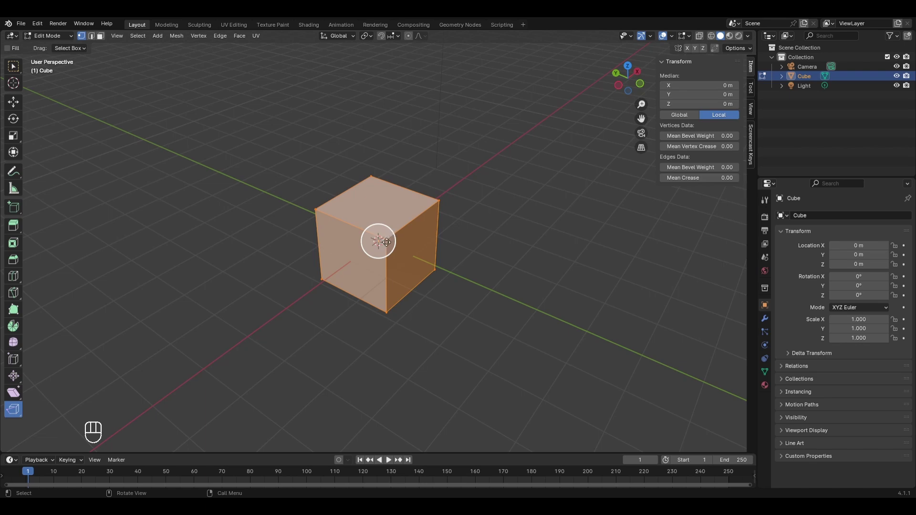
pyautogui.moveTo(387, 241); pyautogui.dragTo(442, 276)
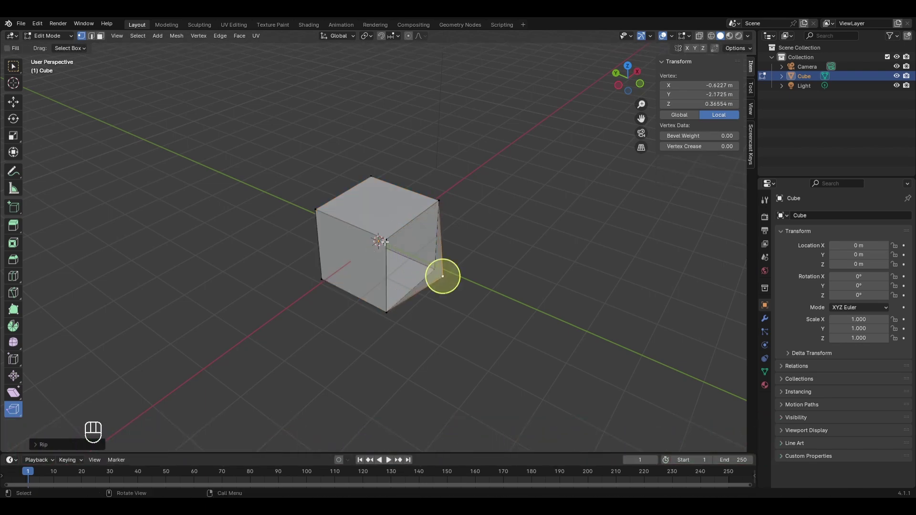
pyautogui.moveTo(385, 241); pyautogui.dragTo(337, 288)
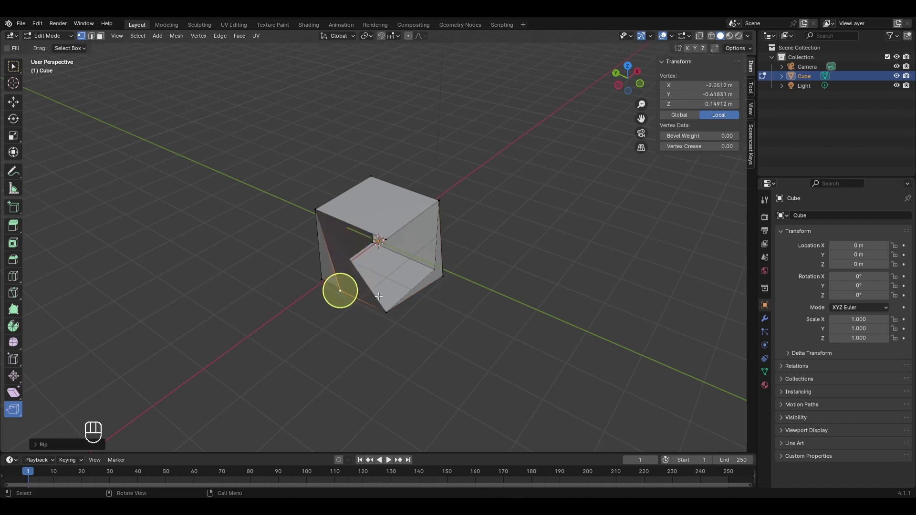
pyautogui.moveTo(337, 288); pyautogui.dragTo(372, 296, button='middle')
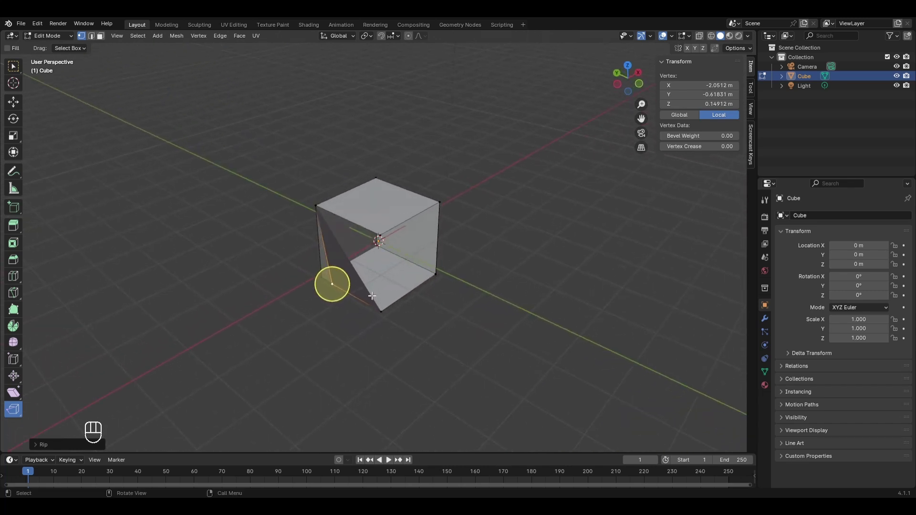